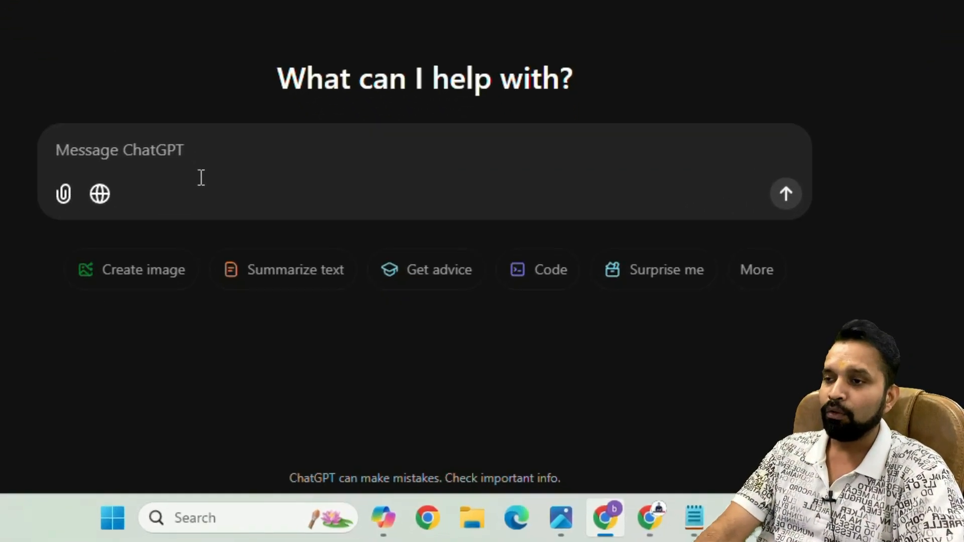
- Begin the chat prompt with "Explain CryptoCurrency"
{"action": "type", "text": "Explain"}
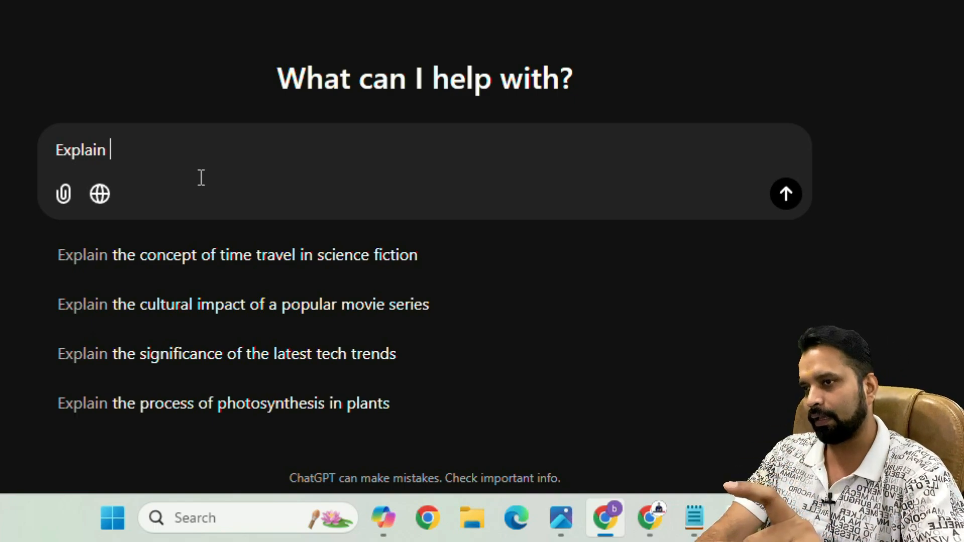
{"action": "type", "text": "Cyber"}
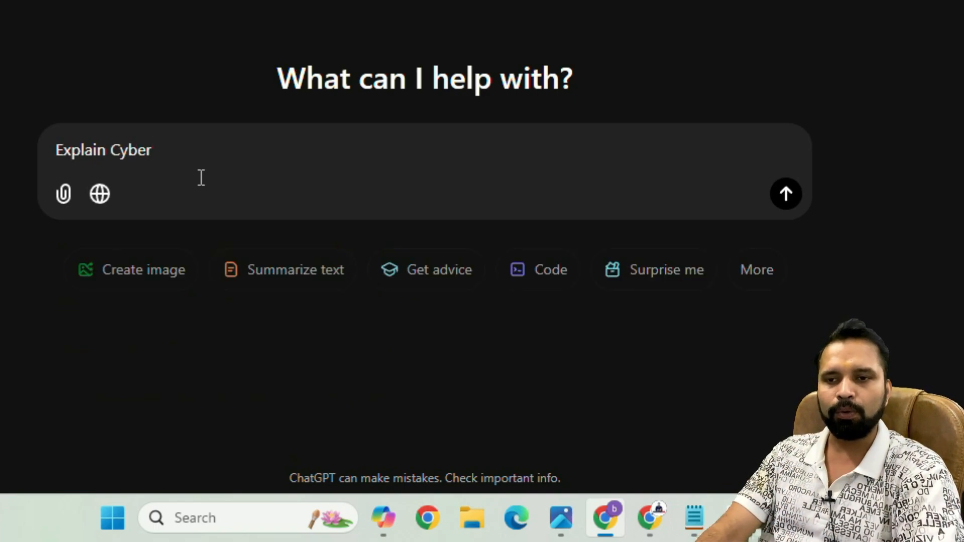
{"action": "type", "text": "se"}
{"action": "key", "text": "BackSpace"}
{"action": "key", "text": "BackSpace"}
{"action": "key", "text": "BackSpace"}
{"action": "key", "text": "BackSpace"}
{"action": "key", "text": "BackSpace"}
{"action": "key", "text": "BackSpace"}
{"action": "type", "text": "r"}
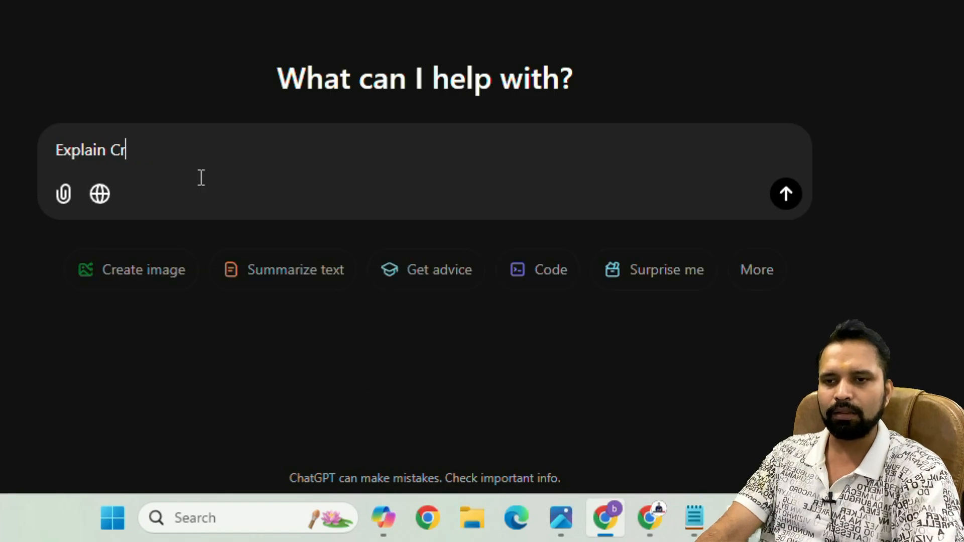
{"action": "type", "text": "yptoCurrency"}
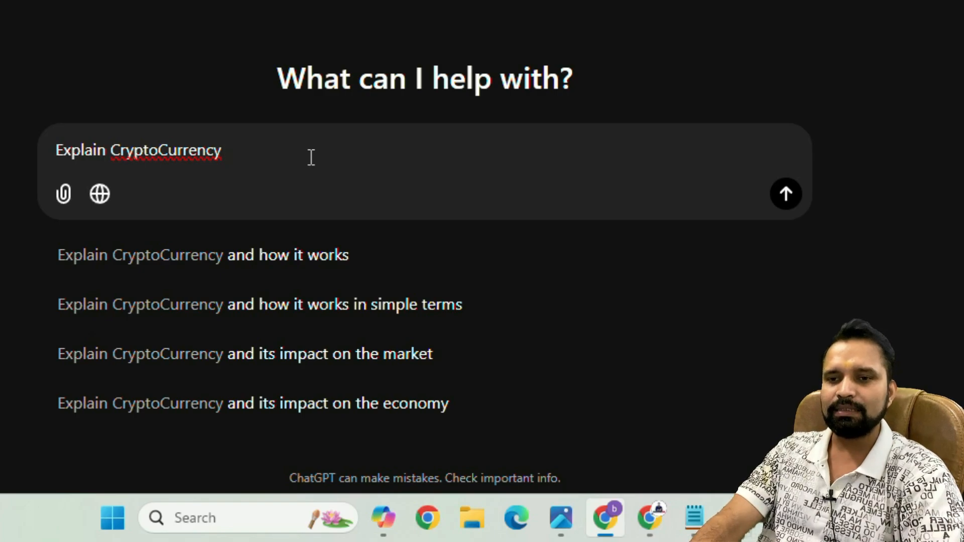
- Complete the prompt with "in simple terms. Explain to me as if I'm a beginner." and submit it
{"action": "type", "text": "in simple terms."}
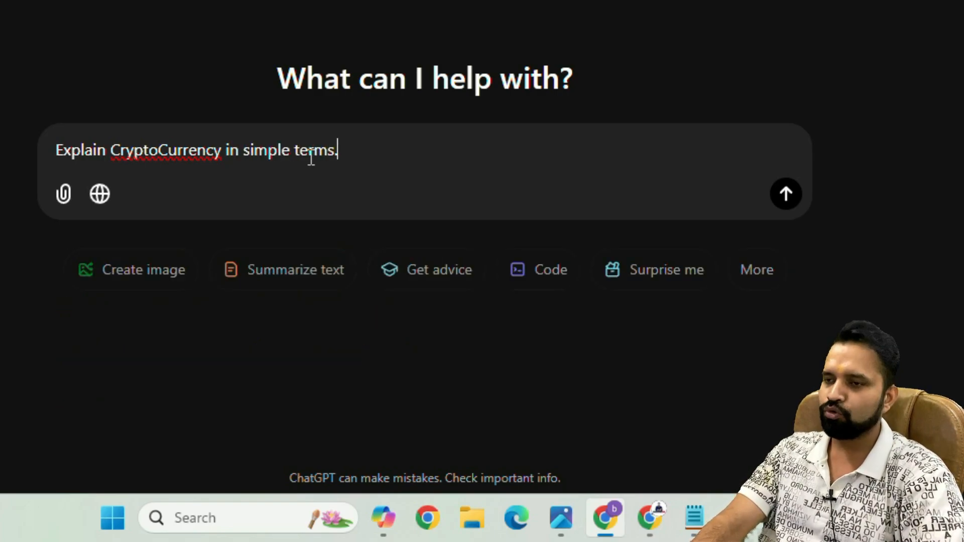
{"action": "type", "text": " Exp"}
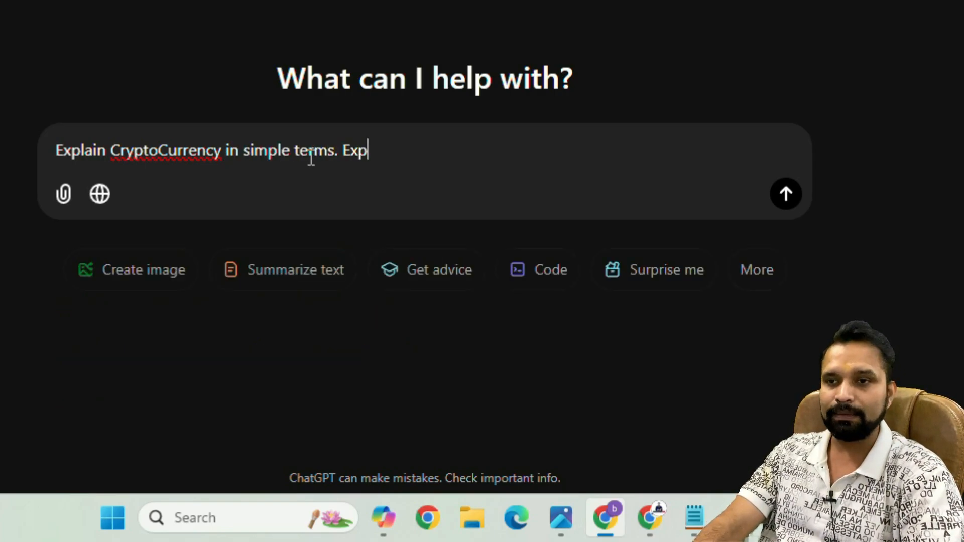
{"action": "type", "text": "lain to me as"}
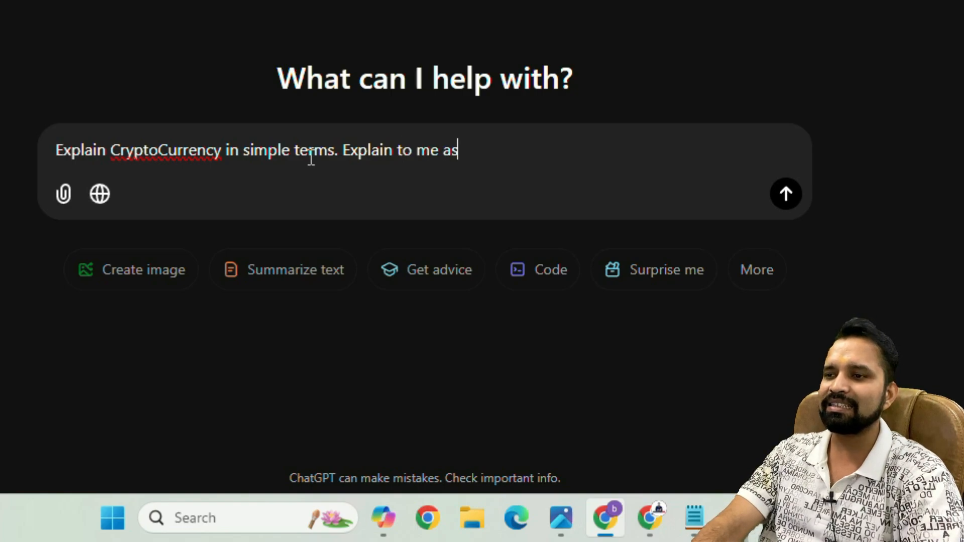
{"action": "type", "text": " if I'm"}
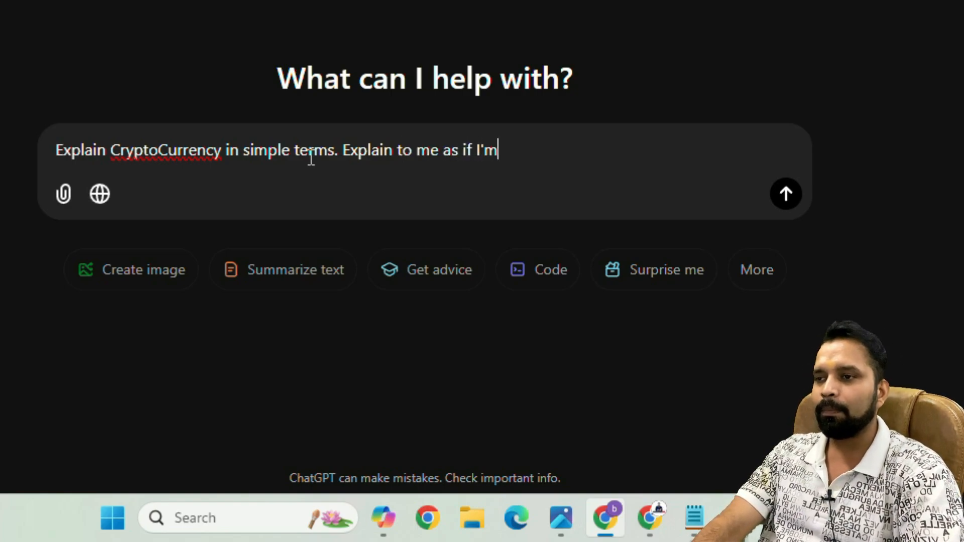
{"action": "type", "text": " a beginner."}
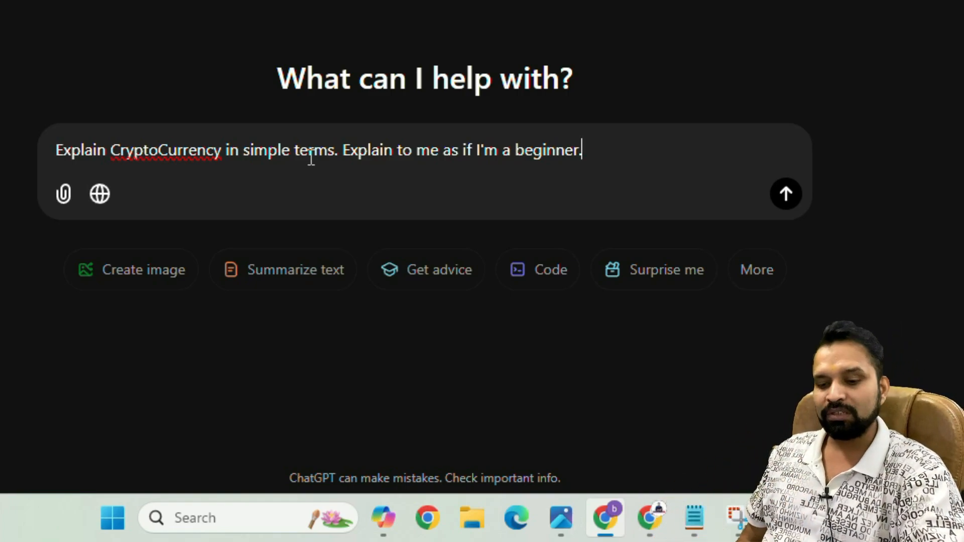
{"action": "key", "text": "Return"}
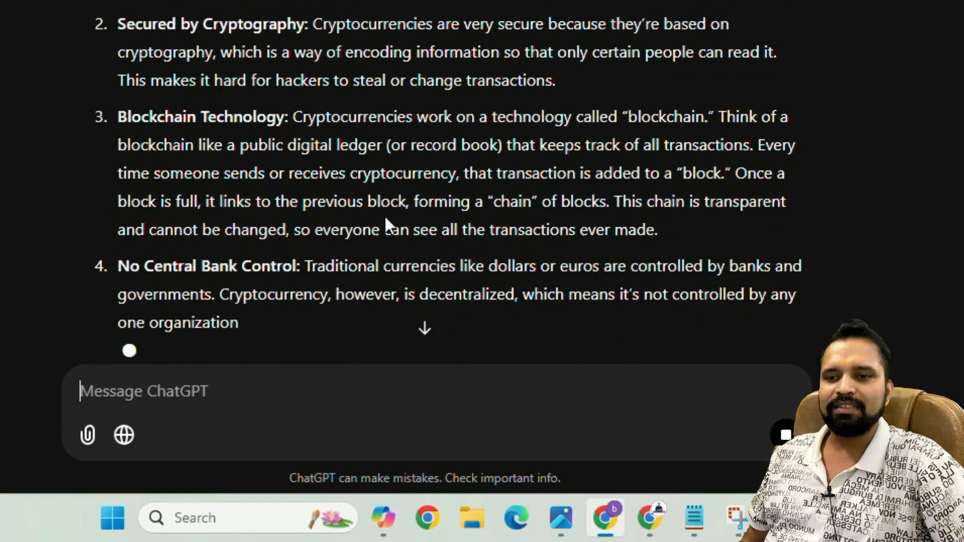
- Read through the beginner-level cryptocurrency explanation, from its introduction to its closing summary
{"action": "scroll", "coordinate": [64, 6], "scroll_direction": "up", "scroll_amount": 6}
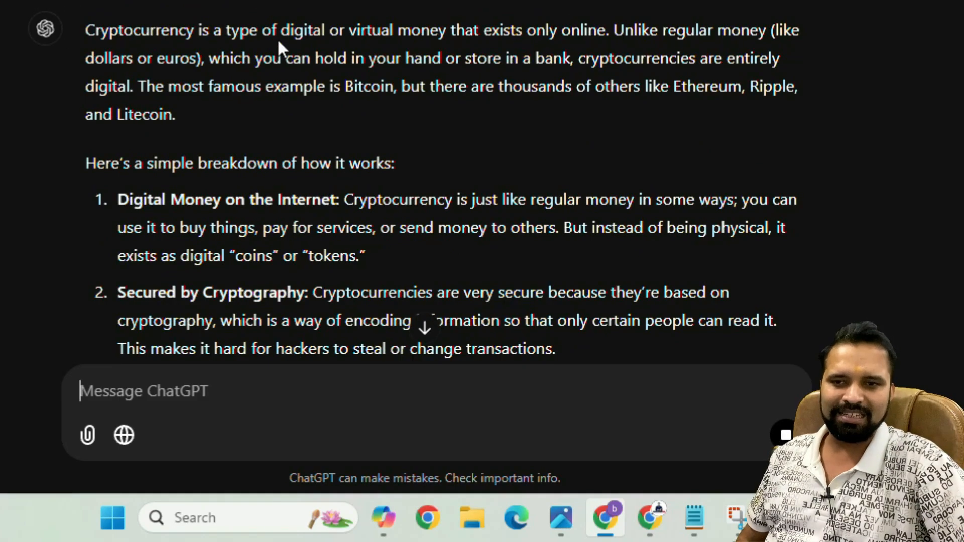
{"action": "scroll", "coordinate": [392, 196], "scroll_direction": "down", "scroll_amount": 4}
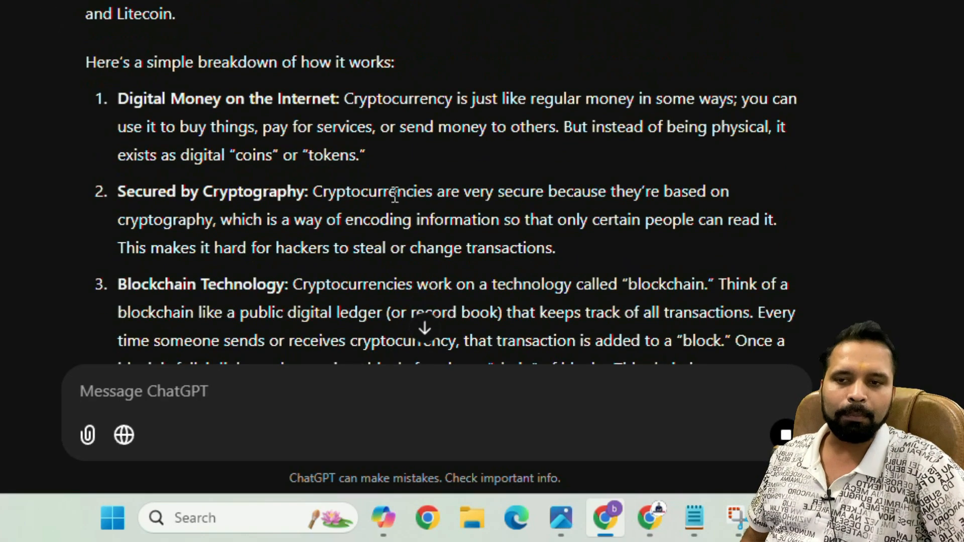
{"action": "scroll", "coordinate": [321, 236], "scroll_direction": "down", "scroll_amount": 10}
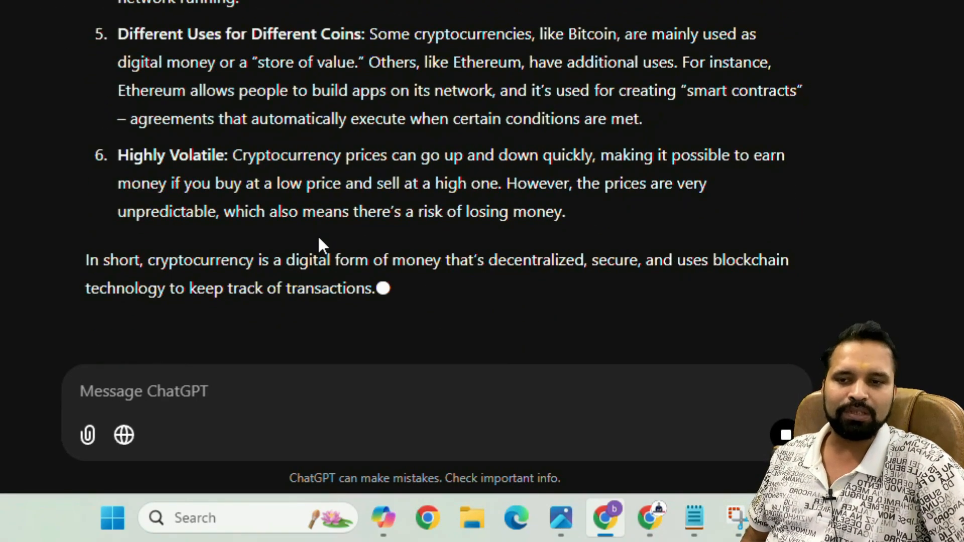
{"action": "scroll", "coordinate": [317, 245], "scroll_direction": "up", "scroll_amount": 16}
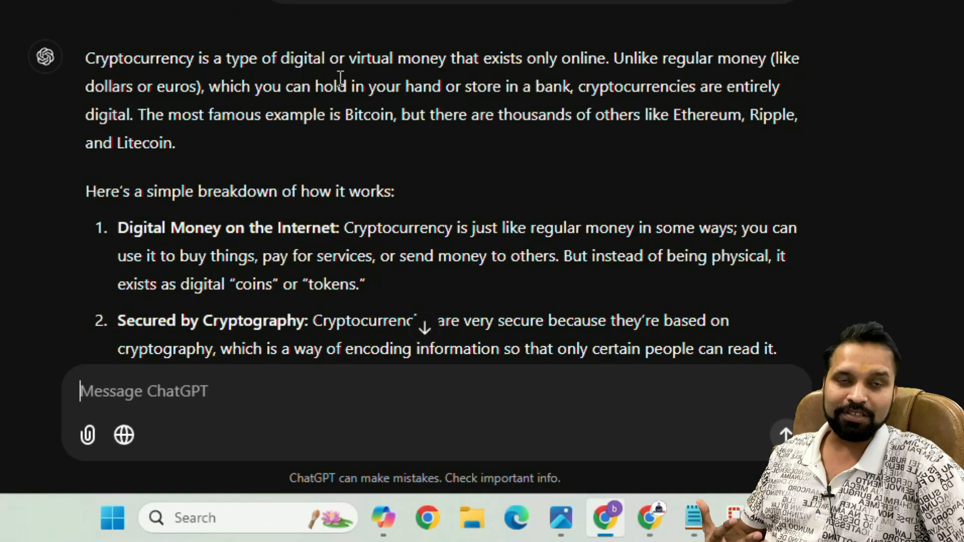
{"action": "scroll", "coordinate": [331, 226], "scroll_direction": "down", "scroll_amount": 15}
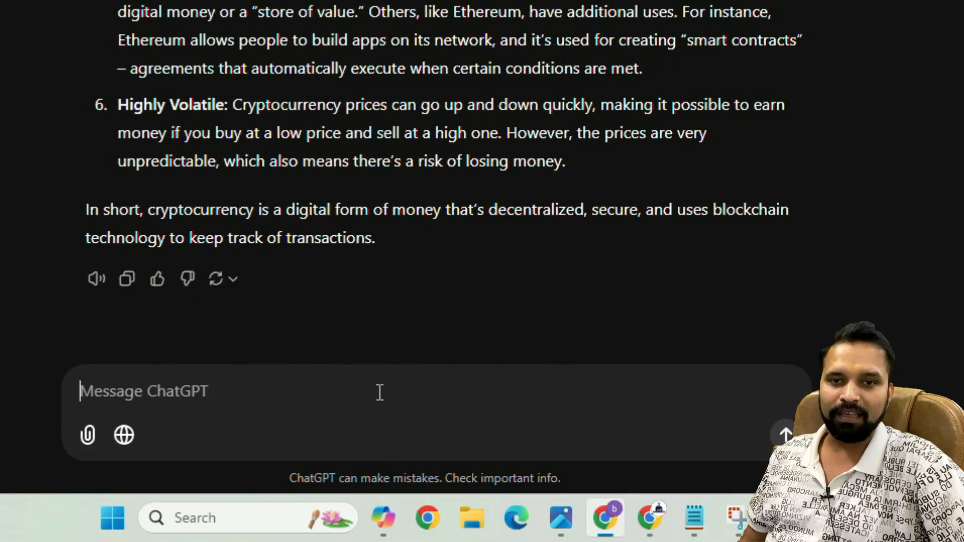
{"action": "scroll", "coordinate": [529, 161], "scroll_direction": "up", "scroll_amount": 15}
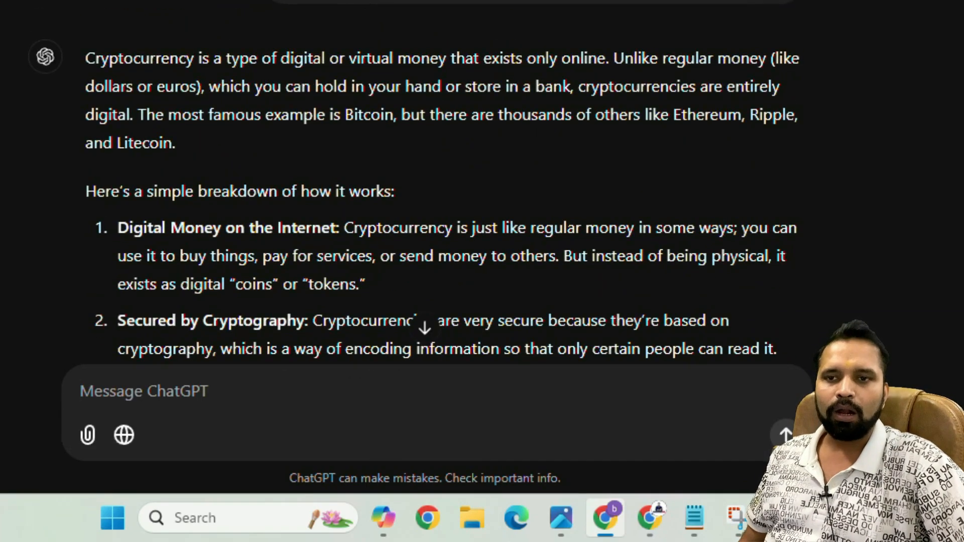
- Submit the same cryptocurrency prompt again with "in Hindi Language" inserted after the first word "Explain"
{"action": "left_click", "coordinate": [240, 394]}
{"action": "type", "text": "Explain CryptoCurrency in simple terms. Explain to me as if I'm a beginner."}
{"action": "left_click", "coordinate": [133, 393]}
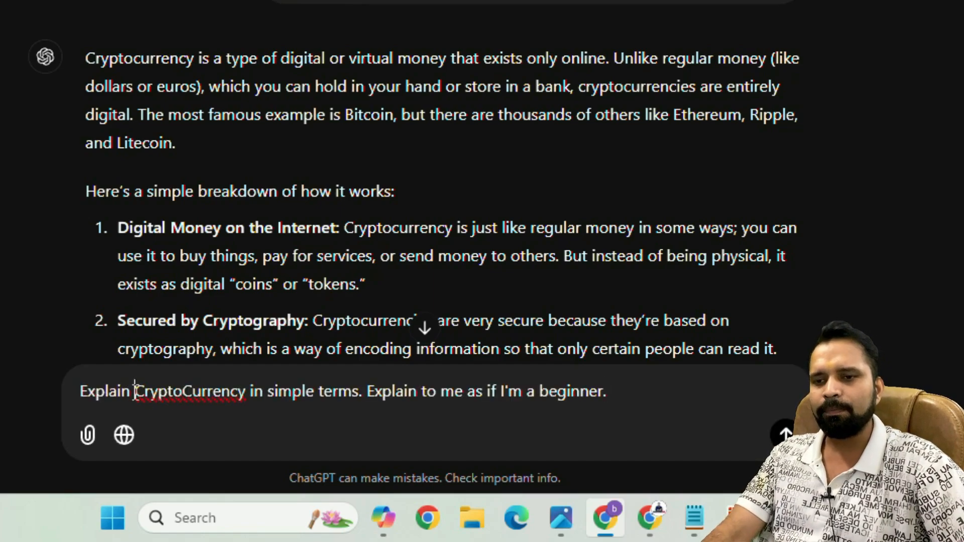
{"action": "type", "text": "in "}
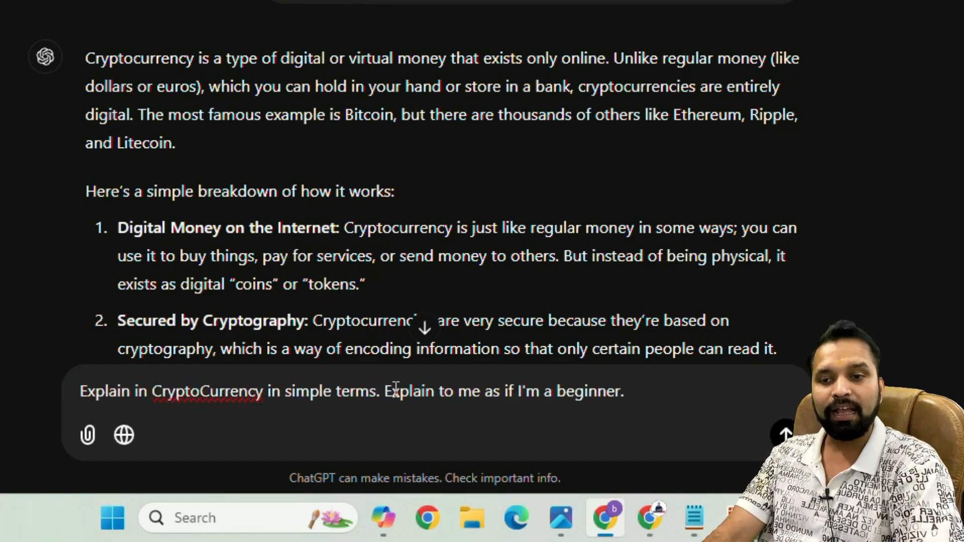
{"action": "type", "text": "Hindi Language"}
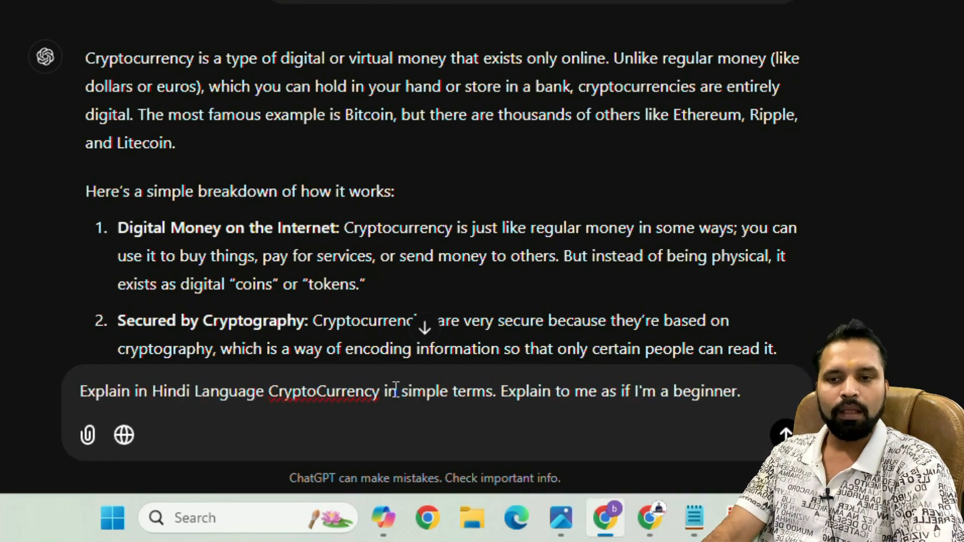
{"action": "key", "text": "Return"}
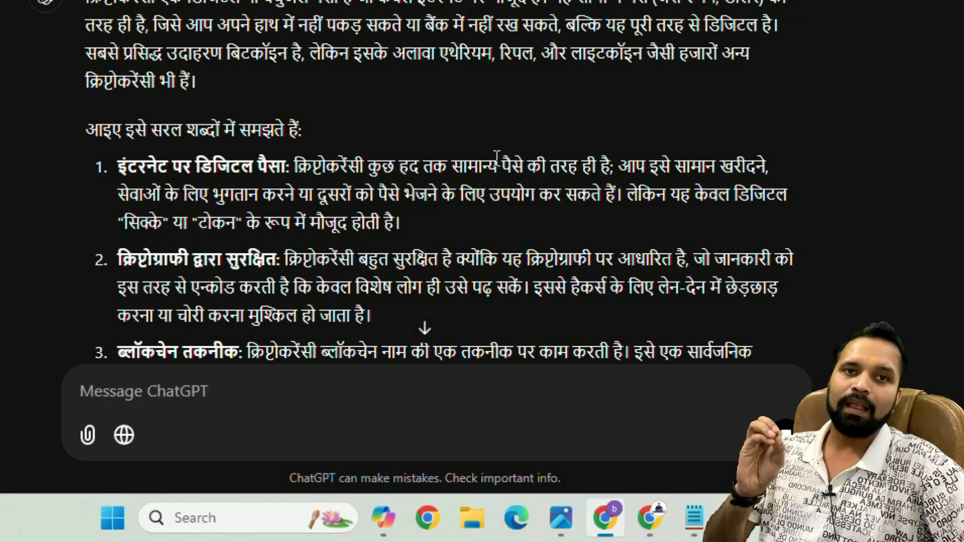
- Read through the Hindi version of the cryptocurrency explanation
{"action": "scroll", "coordinate": [517, 260], "scroll_direction": "down", "scroll_amount": 5}
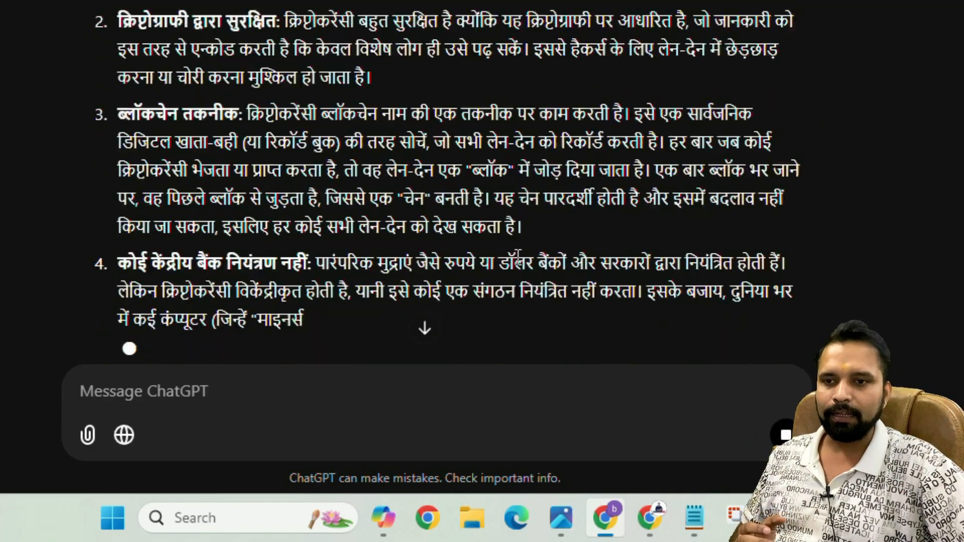
{"action": "scroll", "coordinate": [519, 258], "scroll_direction": "up", "scroll_amount": 5}
{"action": "scroll", "coordinate": [519, 261], "scroll_direction": "down", "scroll_amount": 5}
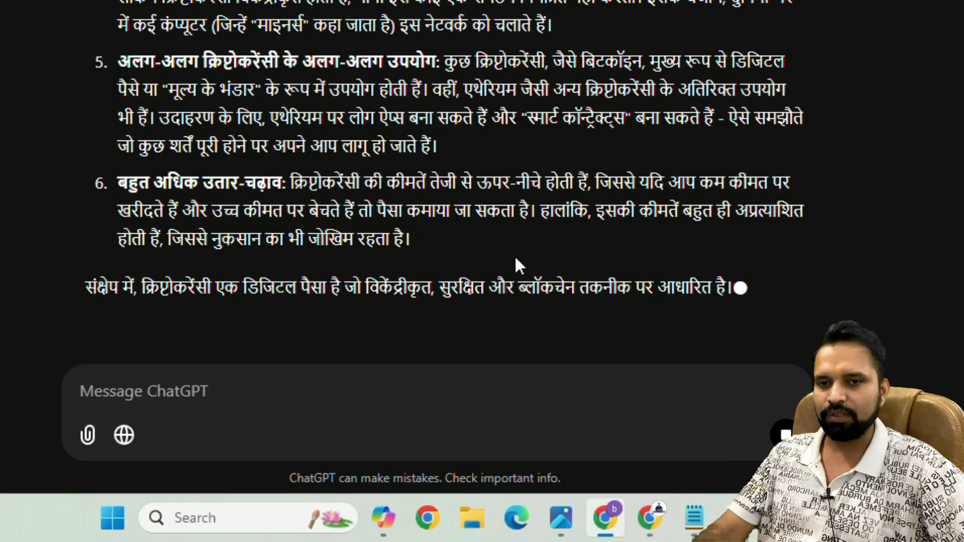
{"action": "scroll", "coordinate": [442, 246], "scroll_direction": "up", "scroll_amount": 16}
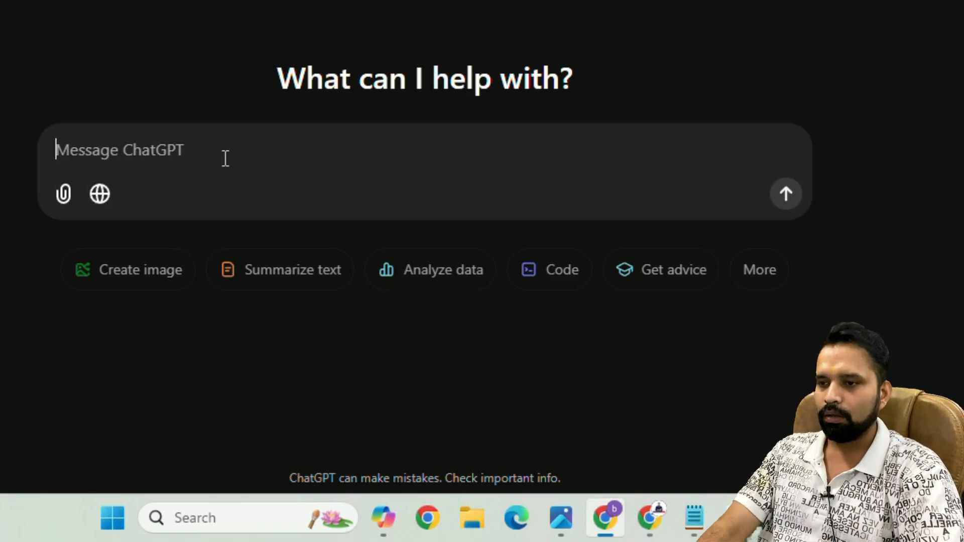
- In a new chat, begin the prompt with "I want to learn / get better at Web Designing."
{"action": "type", "text": "I want "}
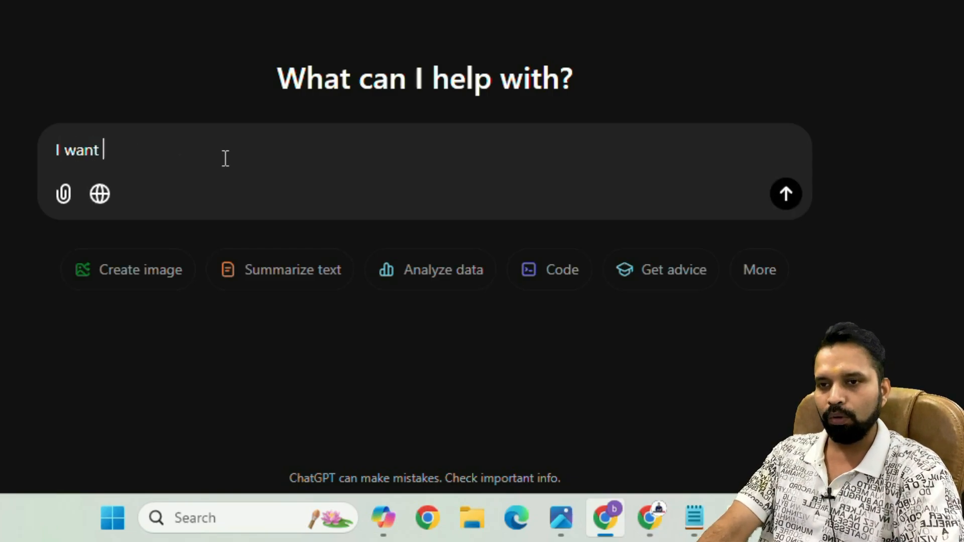
{"action": "type", "text": "to learn"}
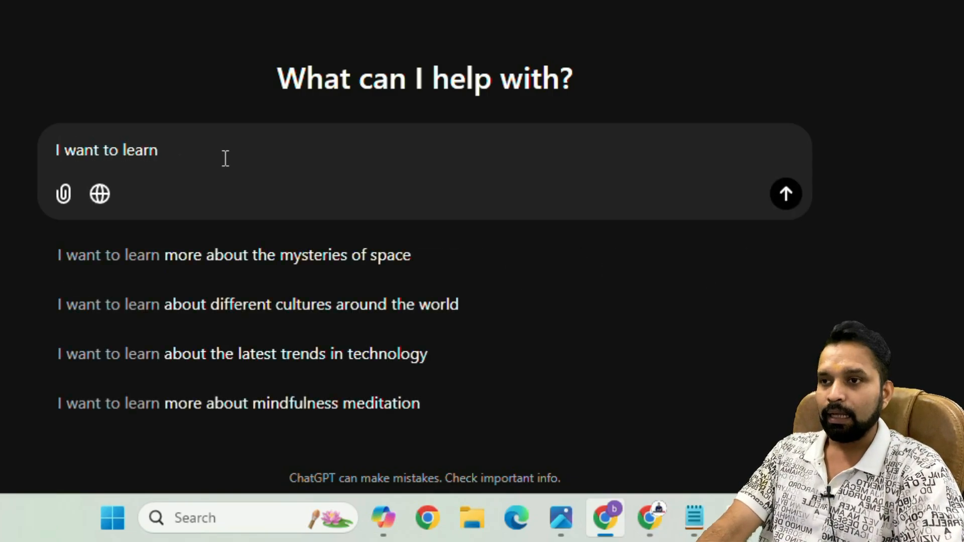
{"action": "type", "text": " / get better "}
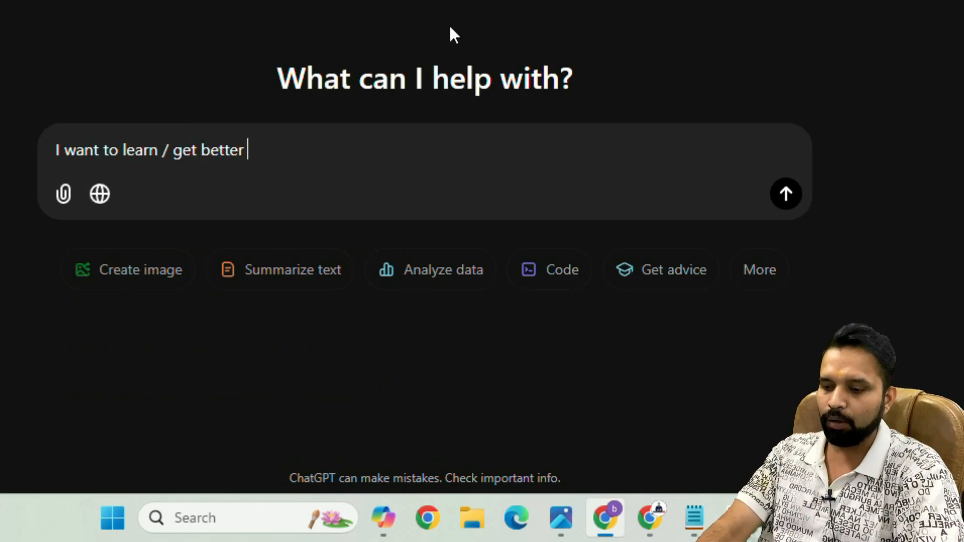
{"action": "type", "text": "at"}
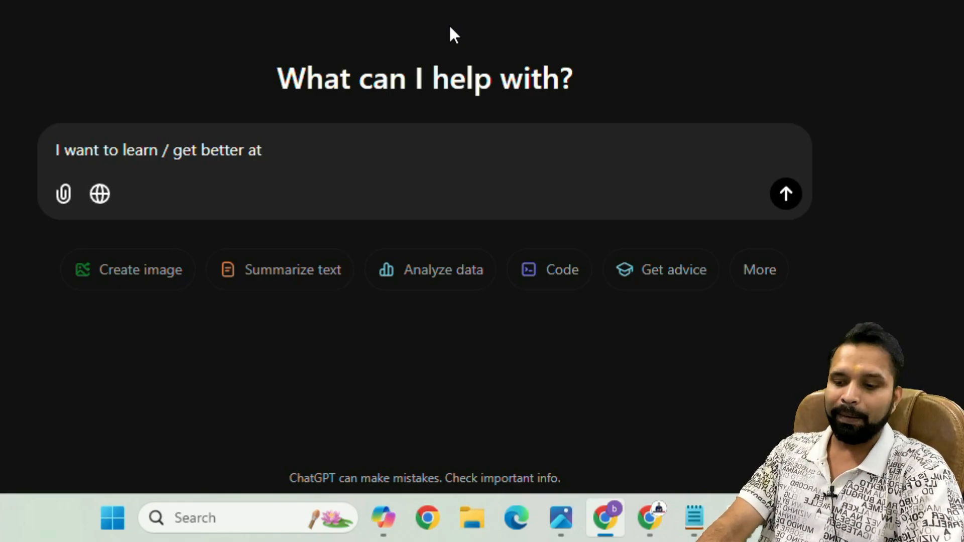
{"action": "type", "text": "Web De"}
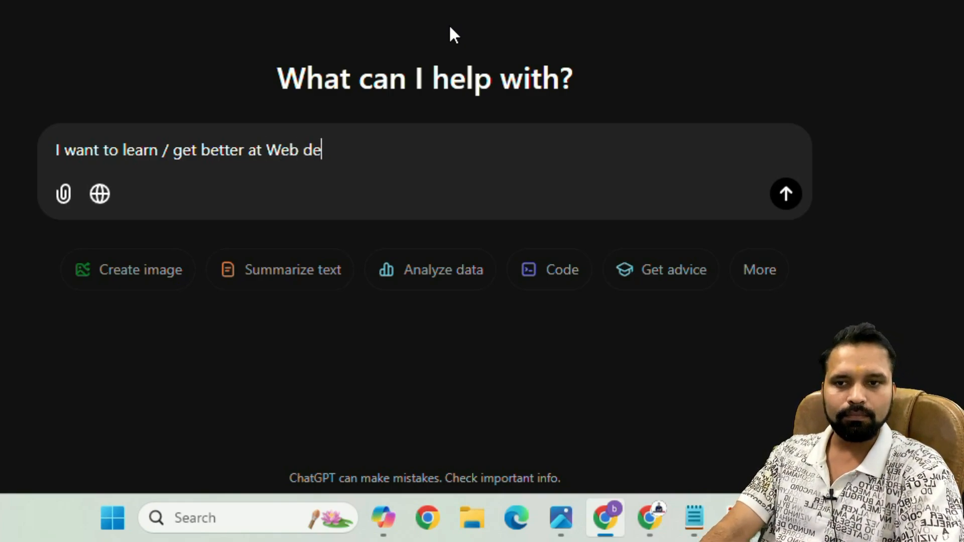
{"action": "type", "text": "signing. I"}
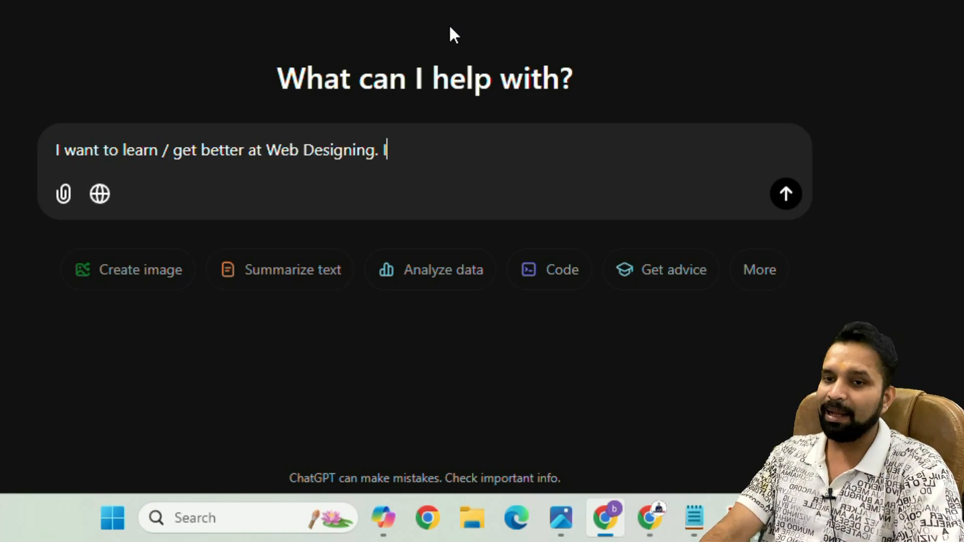
- Continue the prompt with "I am a Complete beginner. Create a 30 day learning plan that will help a beginner like me learn and imprve this skill"
{"action": "type", "text": " am a Complete b"}
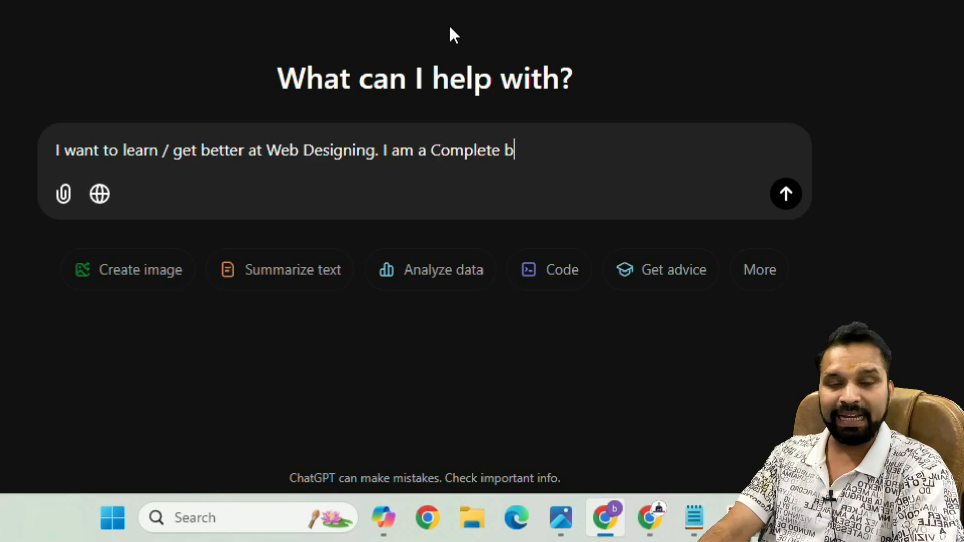
{"action": "type", "text": "eginner. Create "}
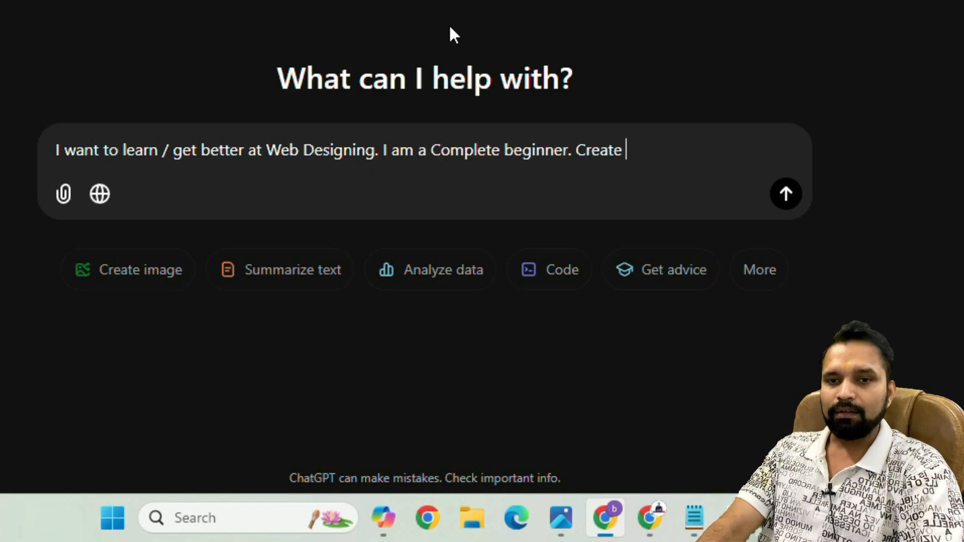
{"action": "type", "text": "a 30 day learning p"}
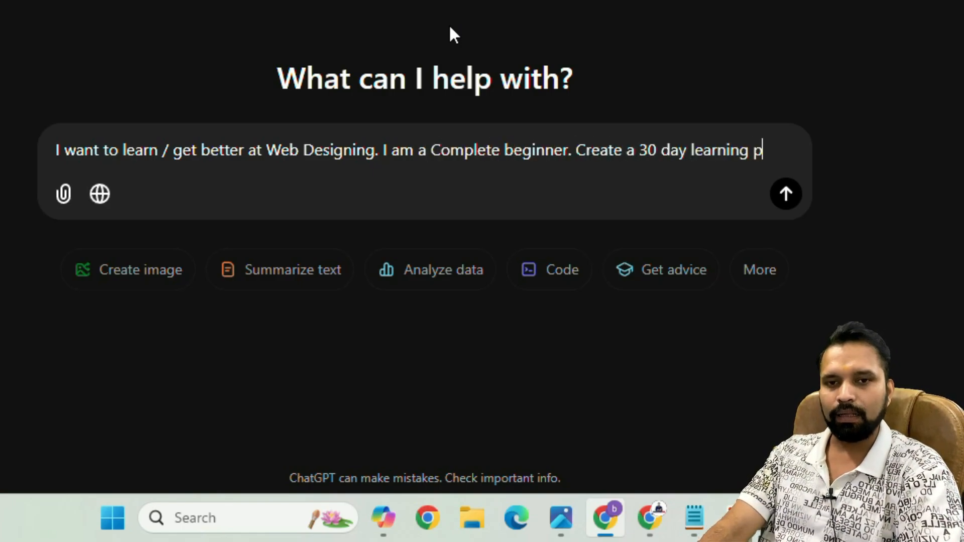
{"action": "type", "text": "lan that will help"}
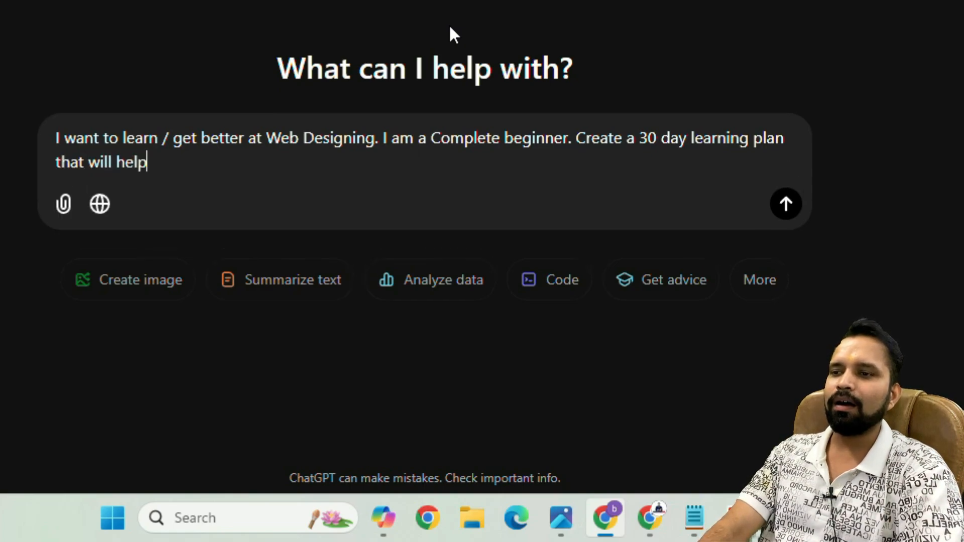
{"action": "type", "text": " a beginner like "}
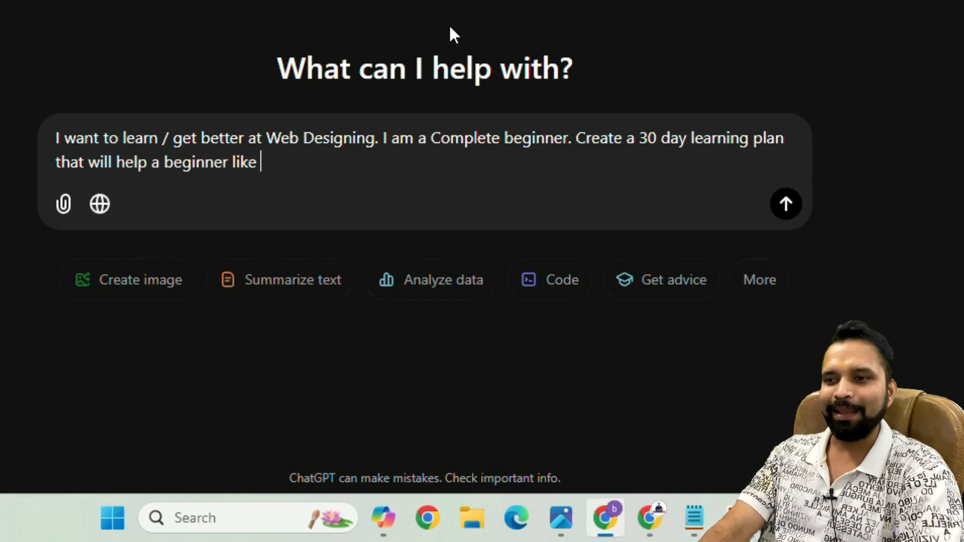
{"action": "type", "text": "me learn and "}
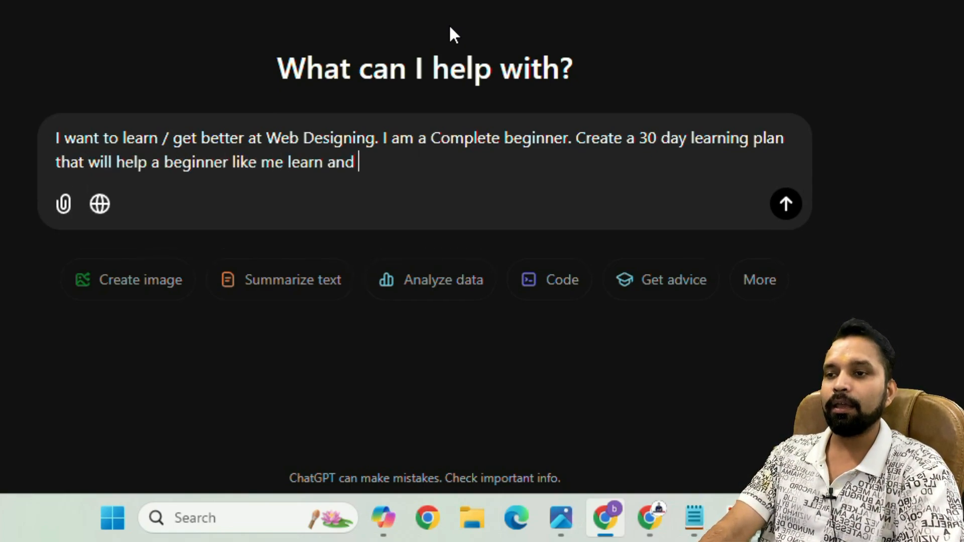
{"action": "type", "text": "imprve this skill"}
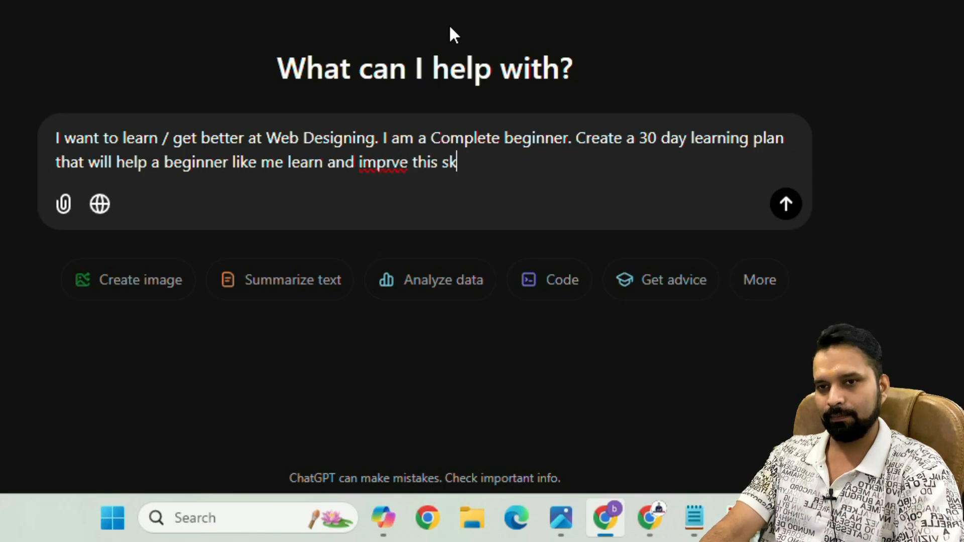
- Correct the misspelled word "imprve" to "improve" and end the prompt with a full stop after "skill"
{"action": "key", "text": "Left"}
{"action": "key", "text": "Left"}
{"action": "key", "text": "Left"}
{"action": "key", "text": "Left"}
{"action": "key", "text": "Left"}
{"action": "key", "text": "Left"}
{"action": "key", "text": "Left"}
{"action": "key", "text": "Left"}
{"action": "key", "text": "Left"}
{"action": "key", "text": "Left"}
{"action": "key", "text": "Left"}
{"action": "key", "text": "Left"}
{"action": "key", "text": "Left"}
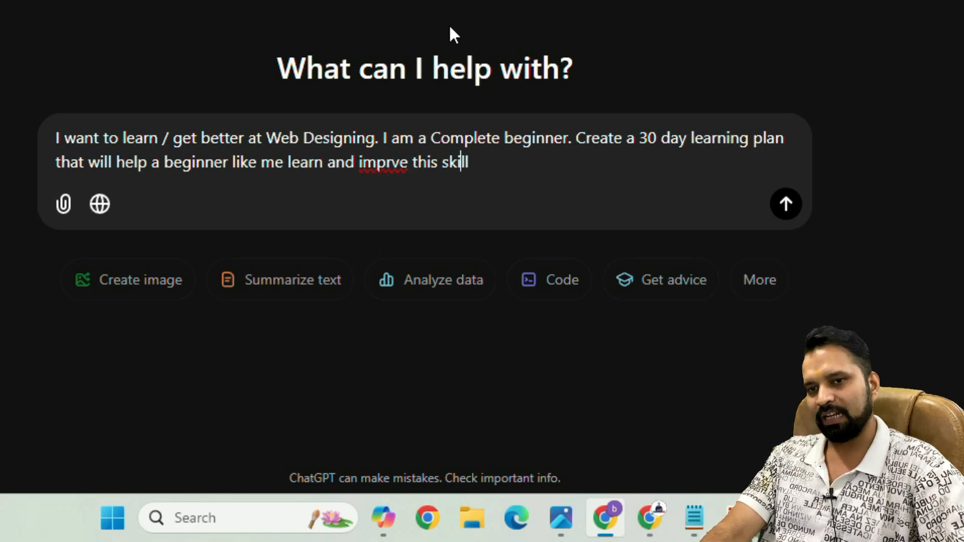
{"action": "type", "text": "o"}
{"action": "key", "text": "End"}
{"action": "type", "text": "."}
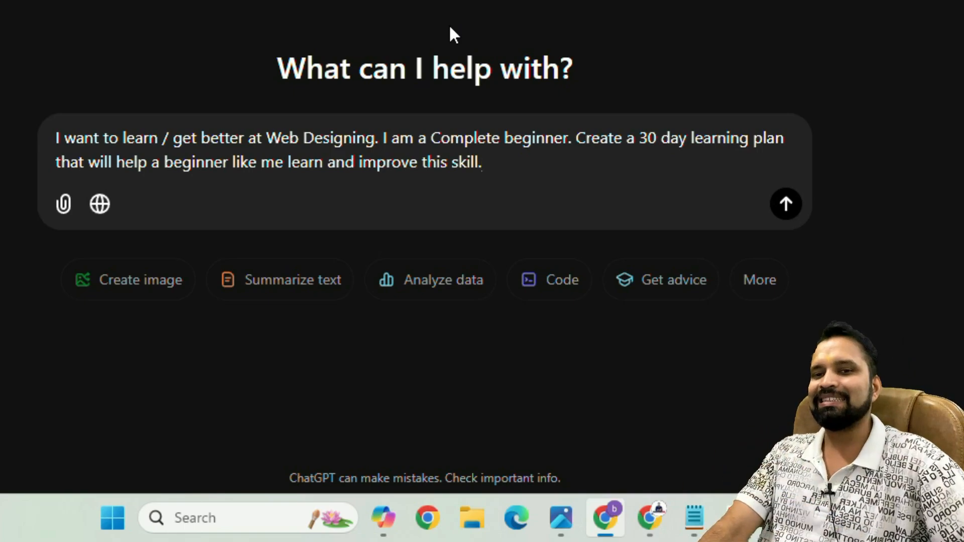
- Enclose "Web Designing" in double quotation marks and submit the learning plan prompt
{"action": "left_click_drag", "start_coordinate": [375, 143], "coordinate": [266, 147]}
{"action": "left_click", "coordinate": [273, 146]}
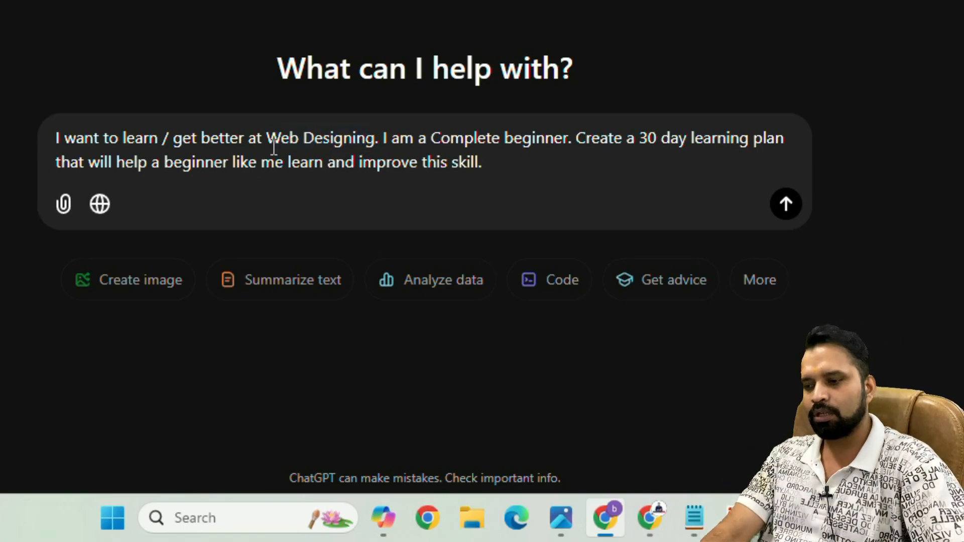
{"action": "type", "text": "\""}
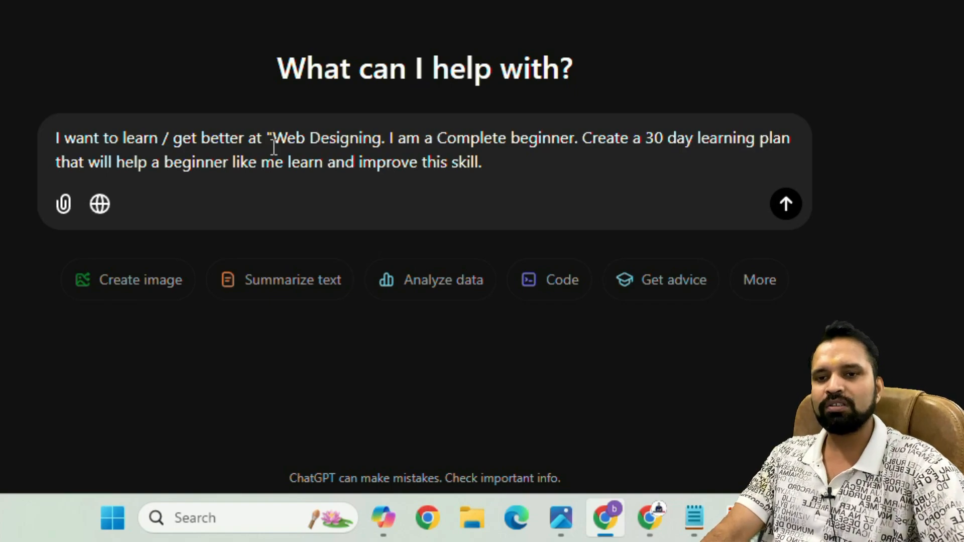
{"action": "type", "text": "\""}
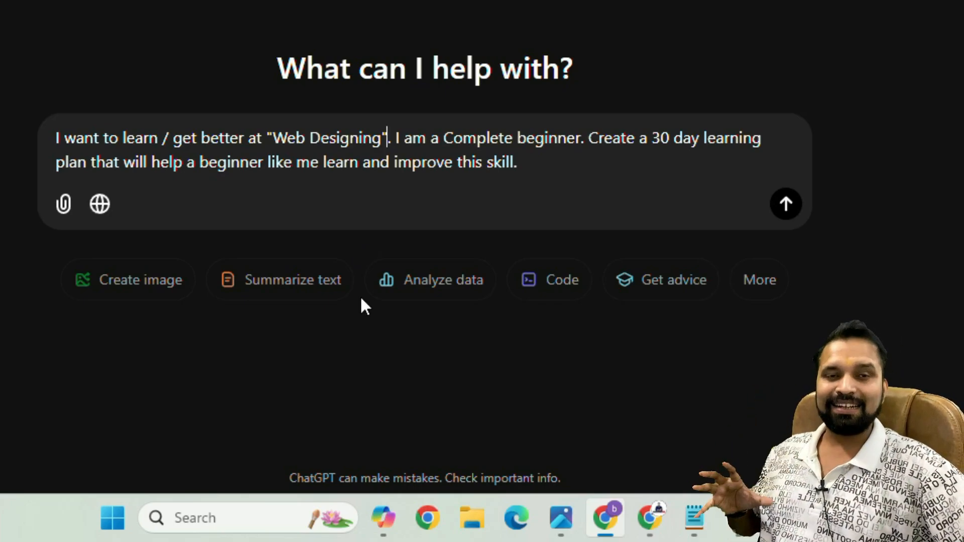
{"action": "left_click", "coordinate": [579, 162]}
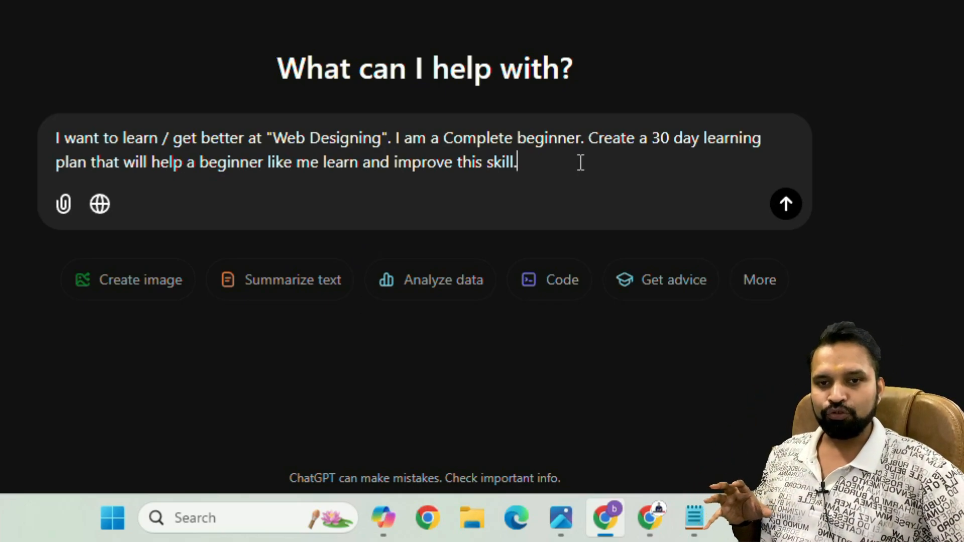
{"action": "left_click", "coordinate": [786, 205]}
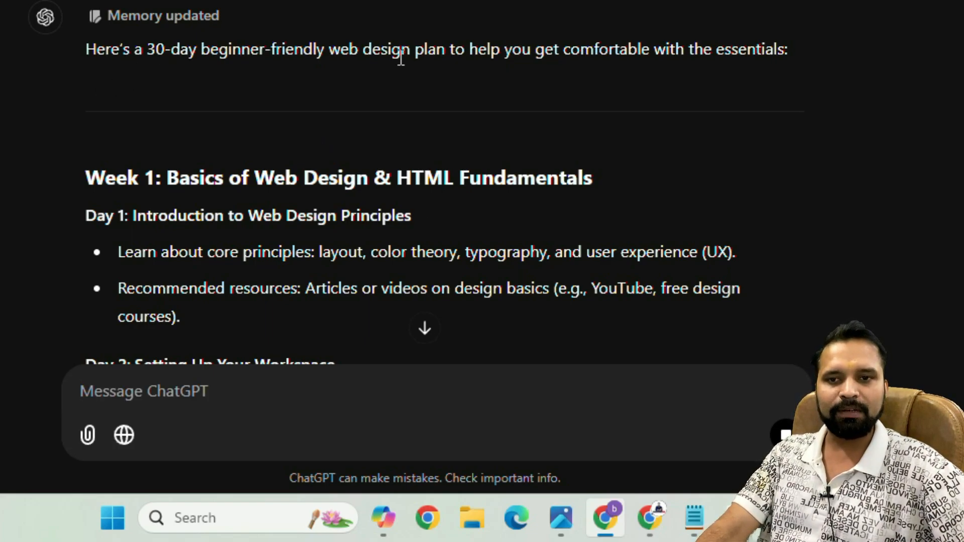
- Read through the Week 1 section of the web design plan, from the Day 1 topic to the practice day
{"action": "scroll", "coordinate": [592, 161], "scroll_direction": "down", "scroll_amount": 4}
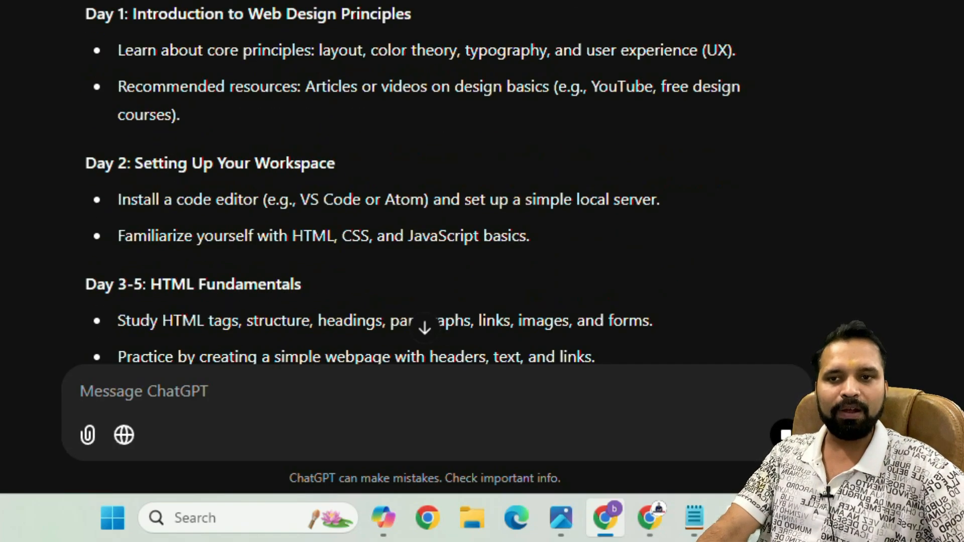
{"action": "left_click_drag", "start_coordinate": [626, 1], "coordinate": [646, 123]}
{"action": "left_click", "coordinate": [337, 127]}
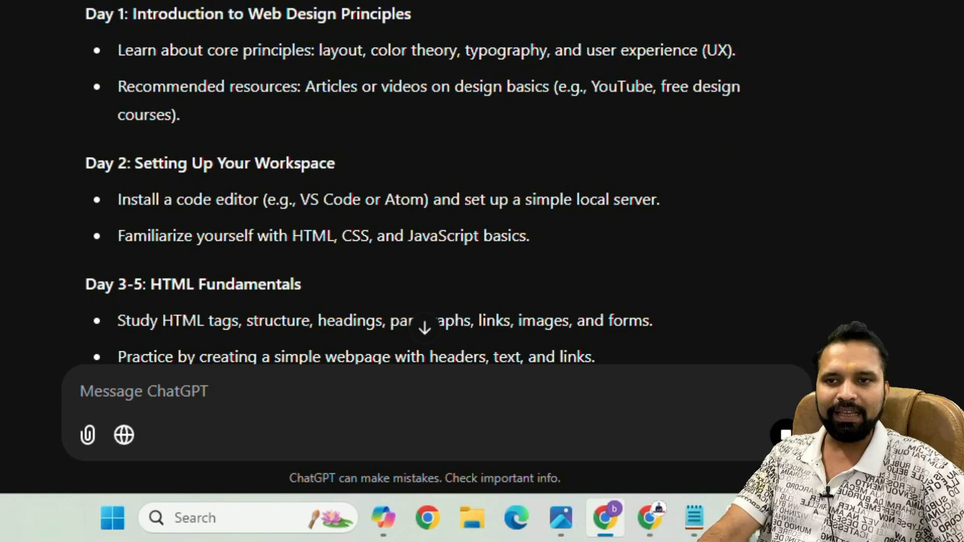
{"action": "left_click_drag", "start_coordinate": [80, 13], "coordinate": [409, 13]}
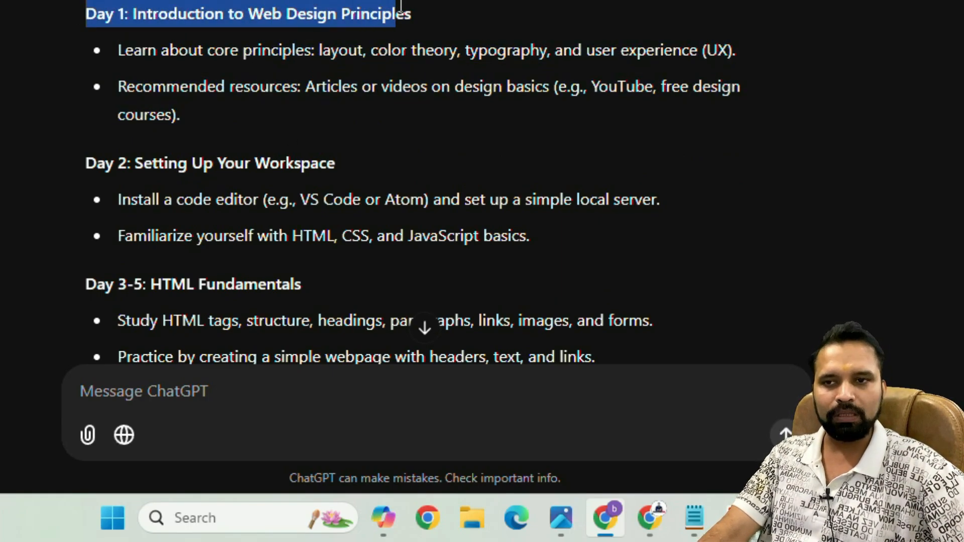
{"action": "left_click", "coordinate": [132, 50]}
{"action": "left_click_drag", "start_coordinate": [134, 14], "coordinate": [398, 11]}
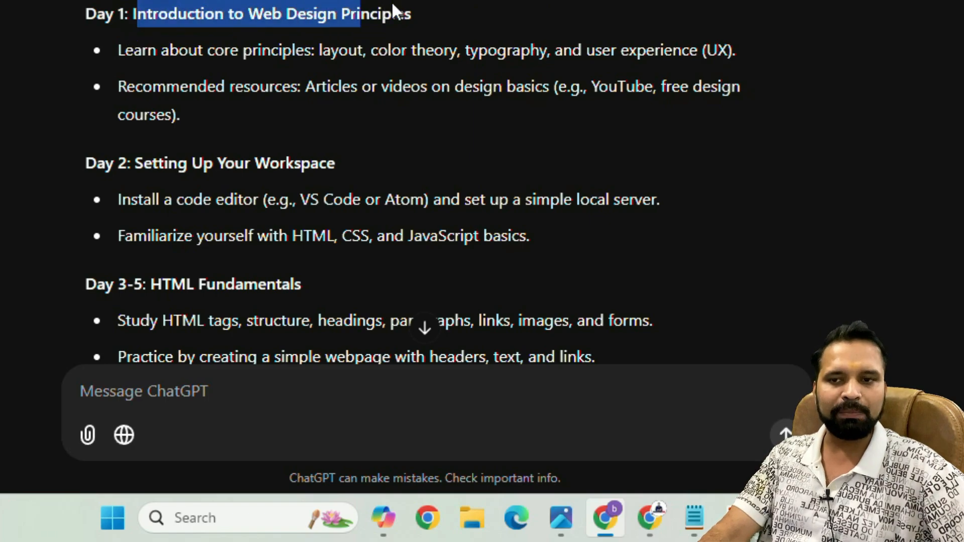
{"action": "scroll", "coordinate": [414, 92], "scroll_direction": "down", "scroll_amount": 1}
{"action": "scroll", "coordinate": [414, 92], "scroll_direction": "down", "scroll_amount": 3}
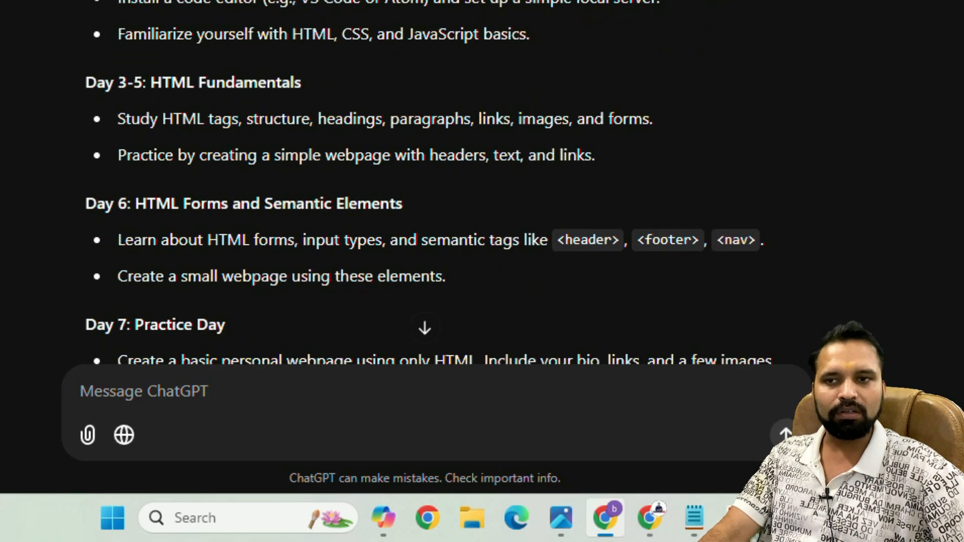
{"action": "left_click_drag", "start_coordinate": [150, 81], "coordinate": [351, 85]}
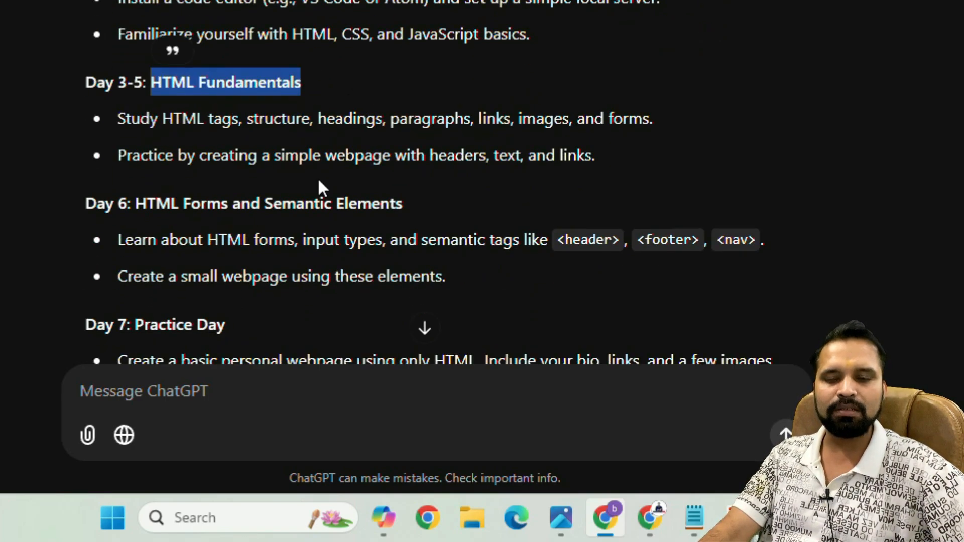
{"action": "scroll", "coordinate": [321, 188], "scroll_direction": "down", "scroll_amount": 2}
{"action": "left_click_drag", "start_coordinate": [135, 103], "coordinate": [569, 128]}
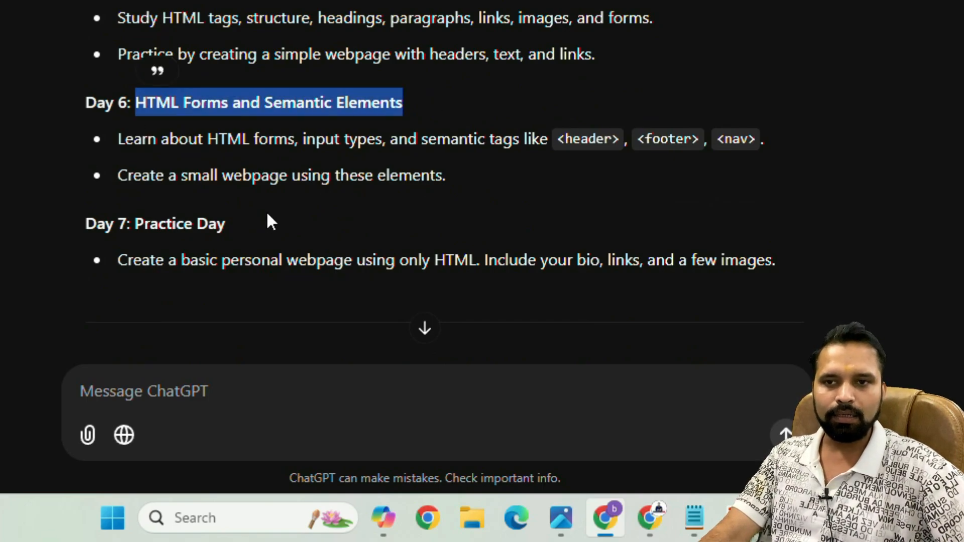
- Read through weeks 2 to 4 of the plan up to Day 30, and return to the submitted prompt above it
{"action": "scroll", "coordinate": [396, 158], "scroll_direction": "down", "scroll_amount": 4}
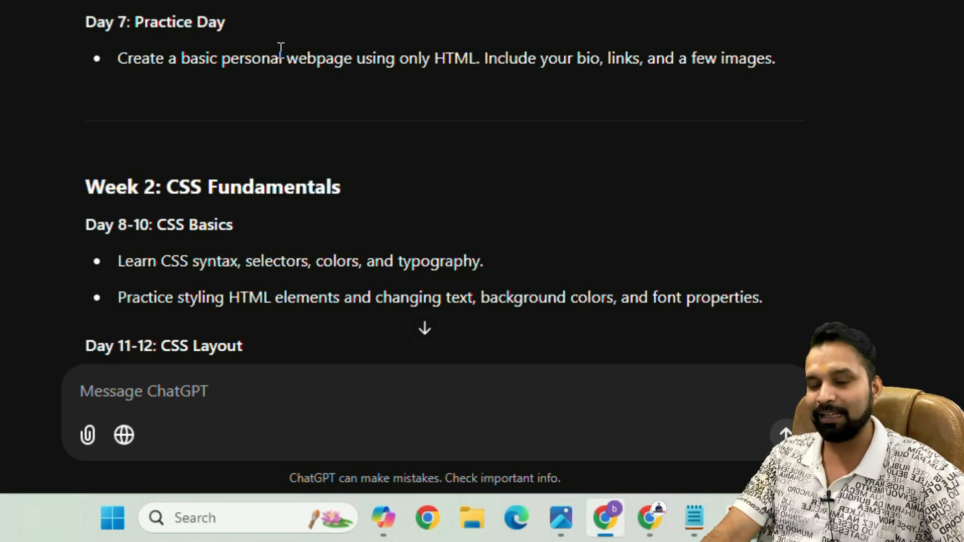
{"action": "scroll", "coordinate": [182, 107], "scroll_direction": "down", "scroll_amount": 2}
{"action": "left_click_drag", "start_coordinate": [183, 95], "coordinate": [345, 83]}
{"action": "scroll", "coordinate": [377, 142], "scroll_direction": "down", "scroll_amount": 10}
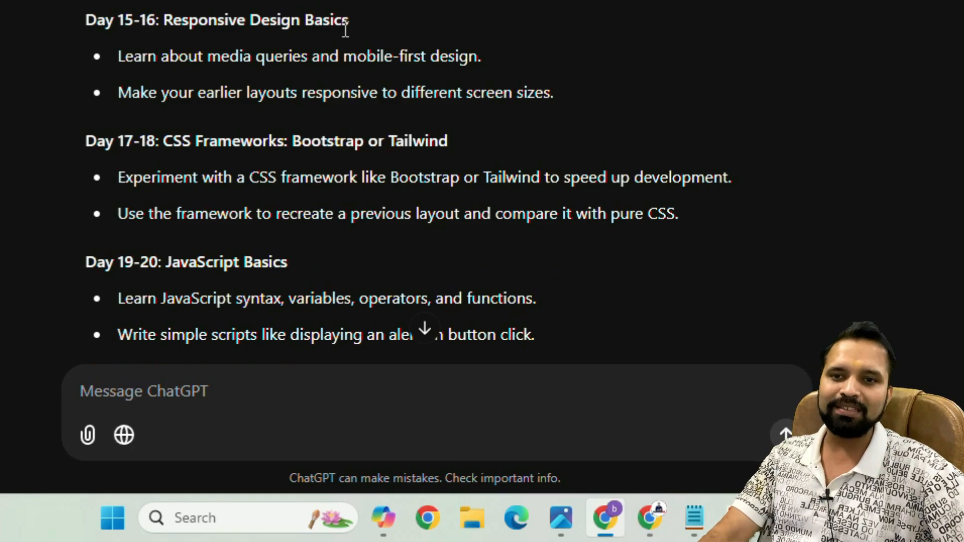
{"action": "scroll", "coordinate": [344, 103], "scroll_direction": "down", "scroll_amount": 8}
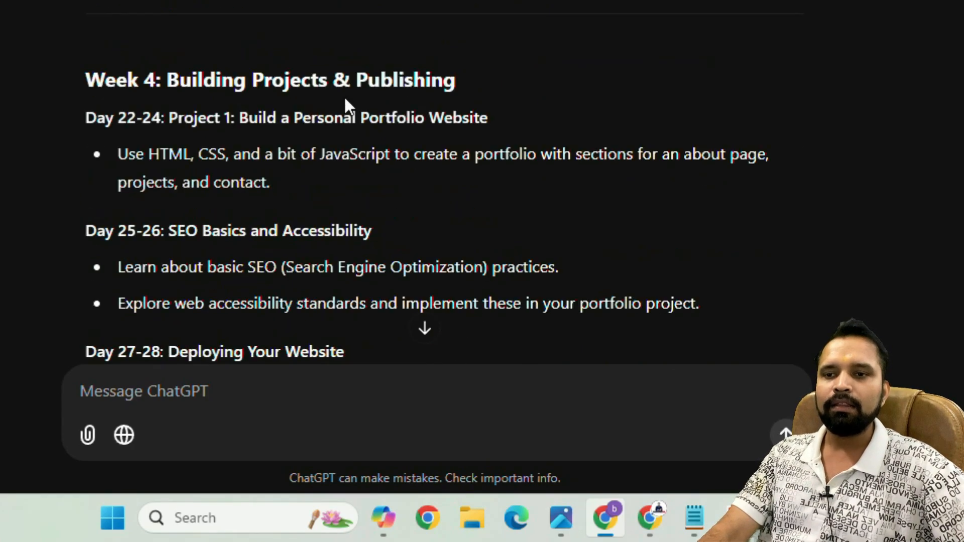
{"action": "left_click_drag", "start_coordinate": [169, 80], "coordinate": [320, 65]}
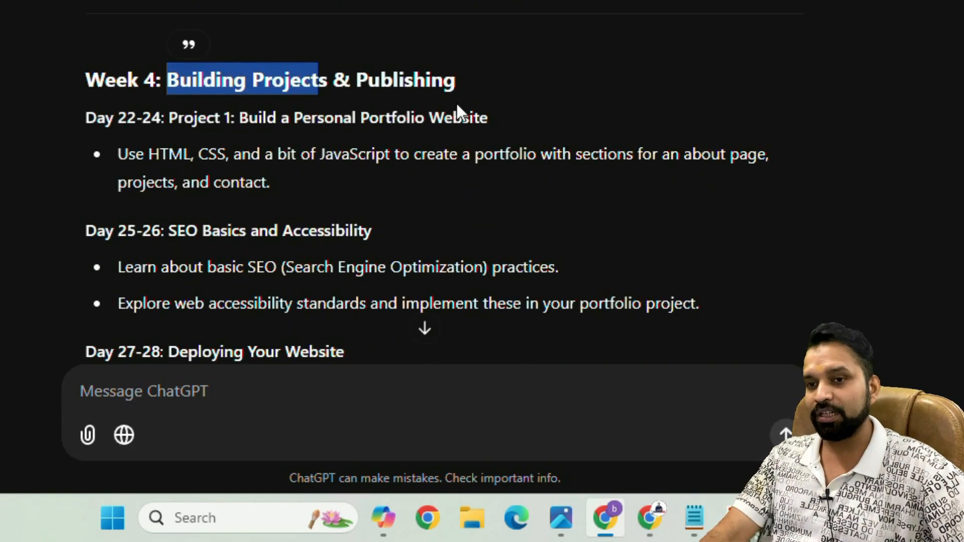
{"action": "scroll", "coordinate": [456, 103], "scroll_direction": "down", "scroll_amount": 4}
{"action": "scroll", "coordinate": [339, 131], "scroll_direction": "up", "scroll_amount": 4}
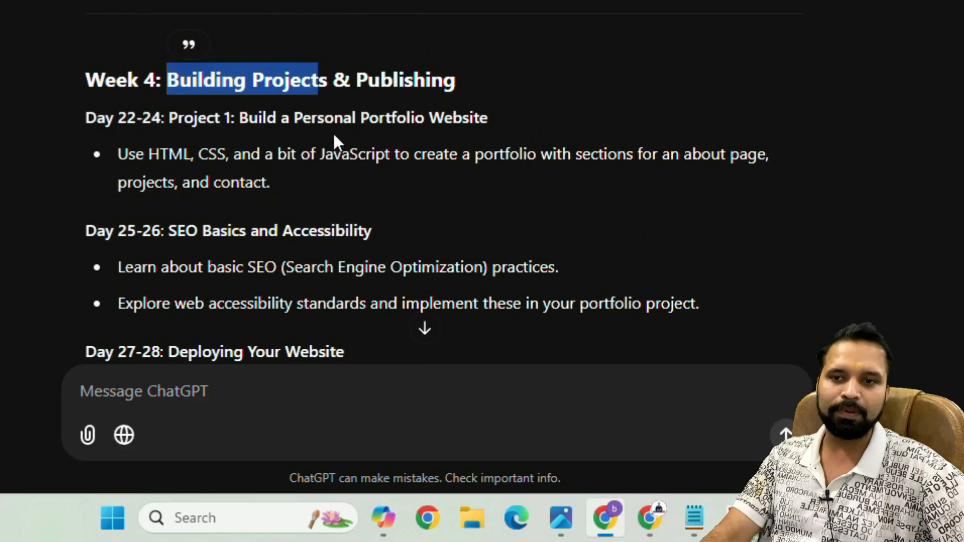
{"action": "scroll", "coordinate": [333, 131], "scroll_direction": "down", "scroll_amount": 10}
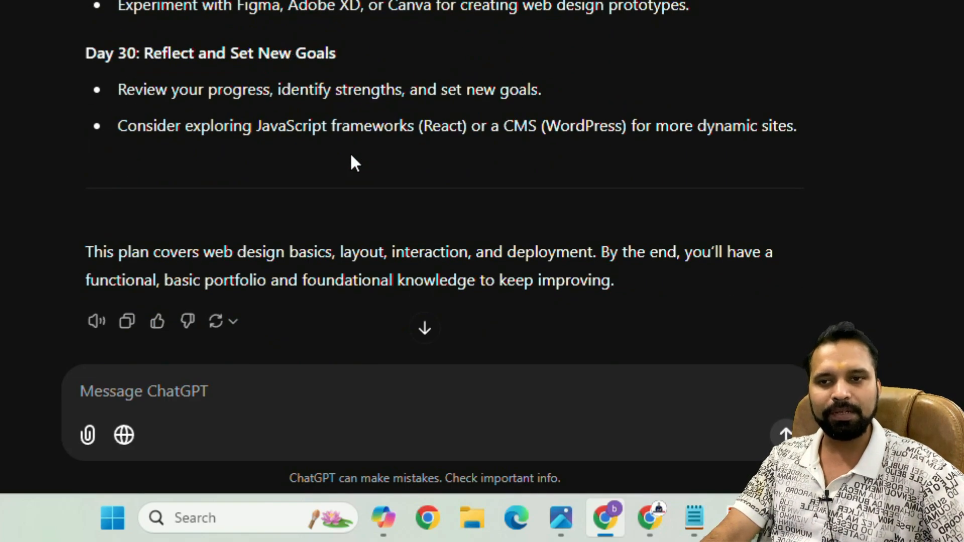
{"action": "left_click_drag", "start_coordinate": [151, 53], "coordinate": [337, 52]}
{"action": "scroll", "coordinate": [520, 193], "scroll_direction": "up", "scroll_amount": 5}
{"action": "scroll", "coordinate": [522, 196], "scroll_direction": "up", "scroll_amount": 20}
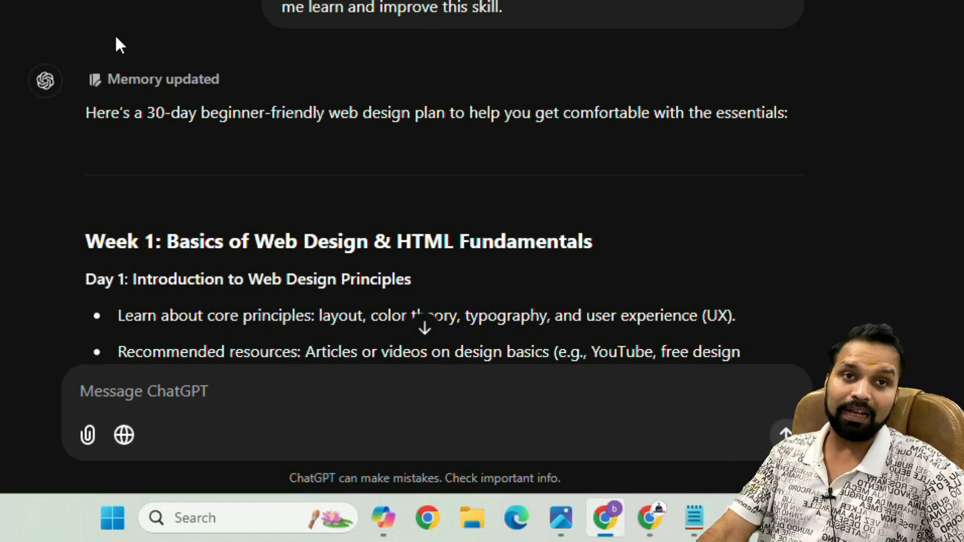
{"action": "left_click_drag", "start_coordinate": [503, 8], "coordinate": [282, 8]}
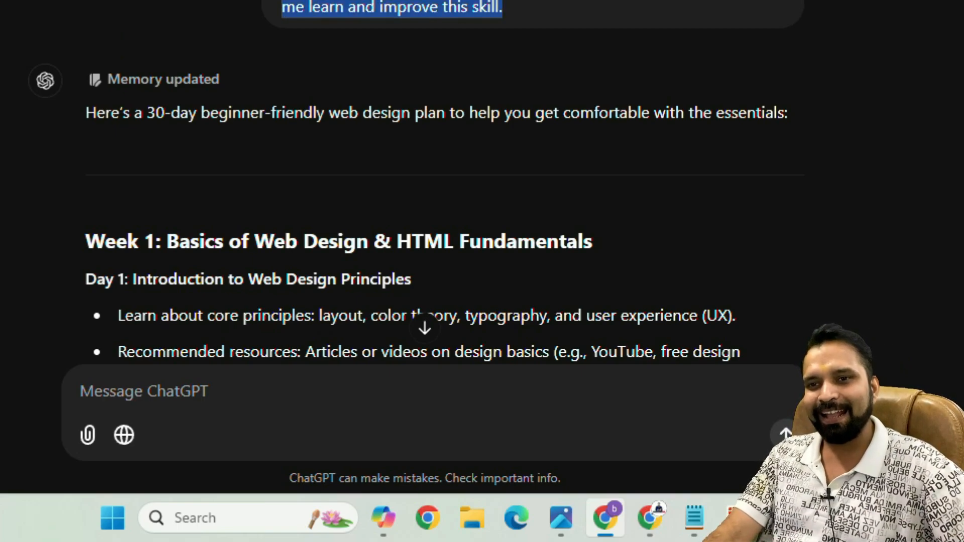
{"action": "left_click", "coordinate": [281, 8]}
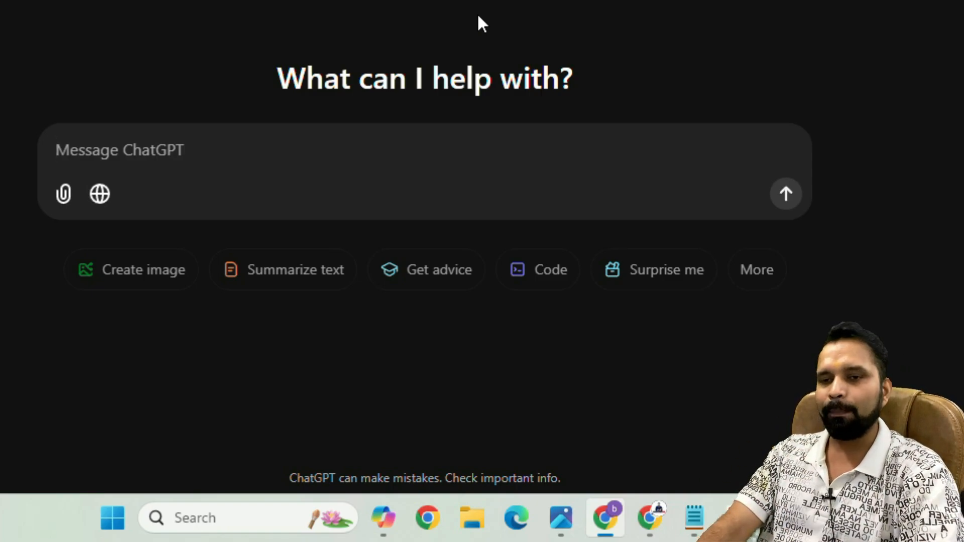
- Start a new prompt with "I am a content creator. and i am new to using ChatGPT."
{"action": "type", "text": "I am"}
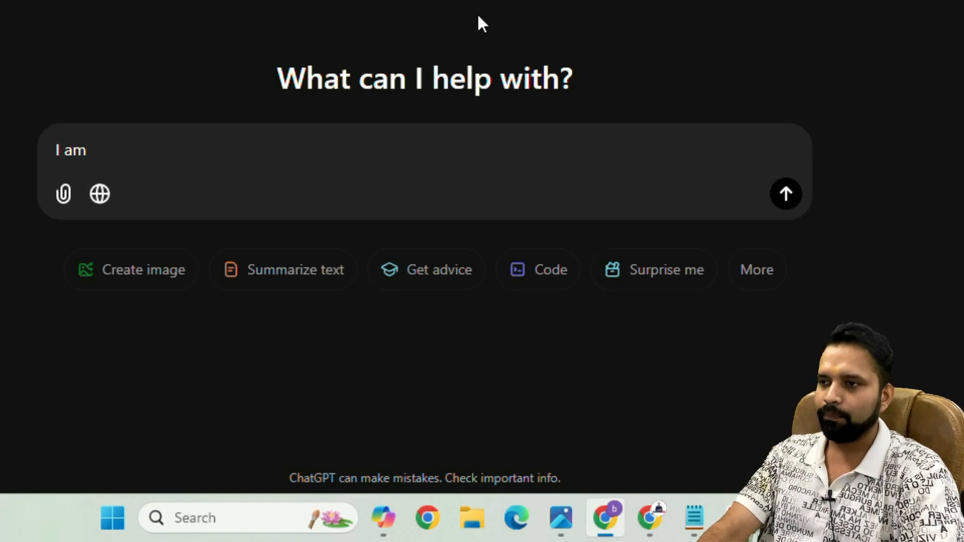
{"action": "type", "text": " a content "}
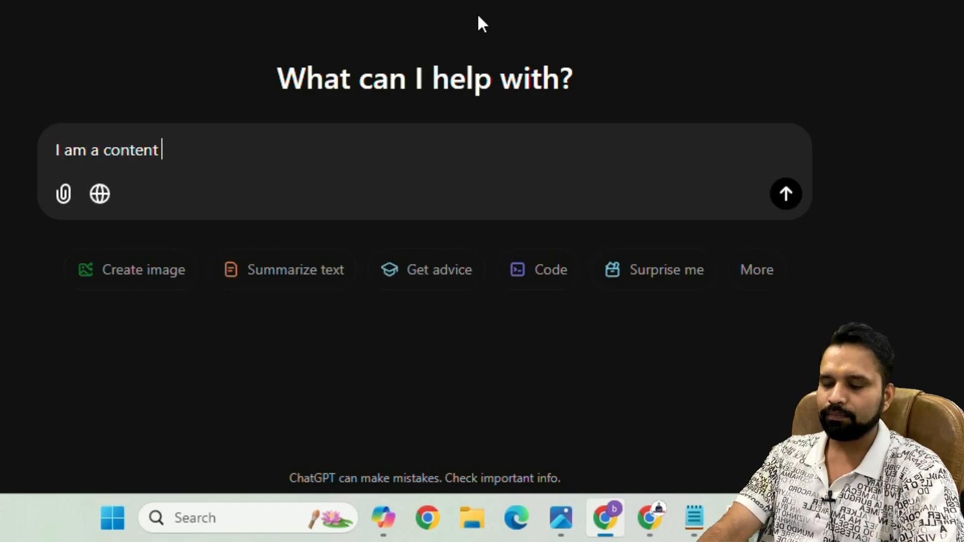
{"action": "type", "text": "creator."}
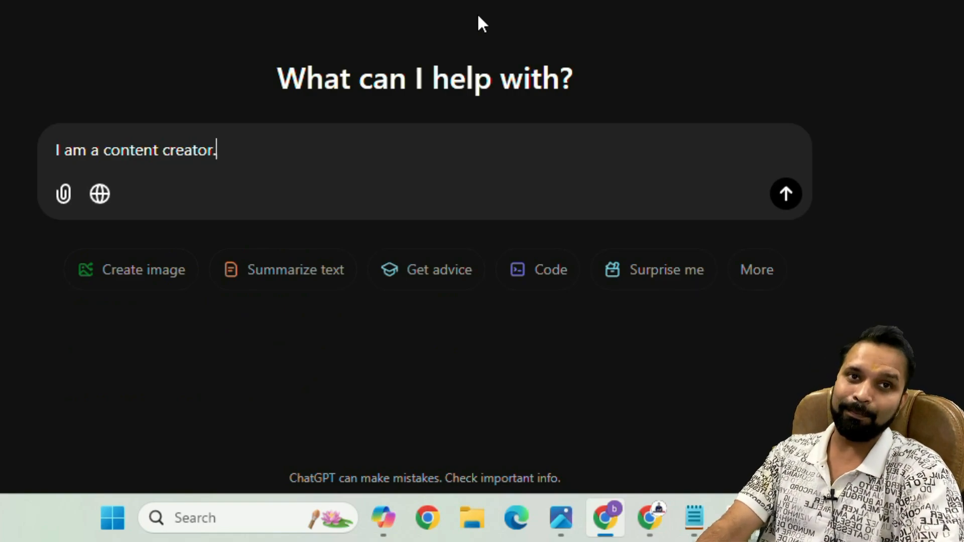
{"action": "type", "text": " an"}
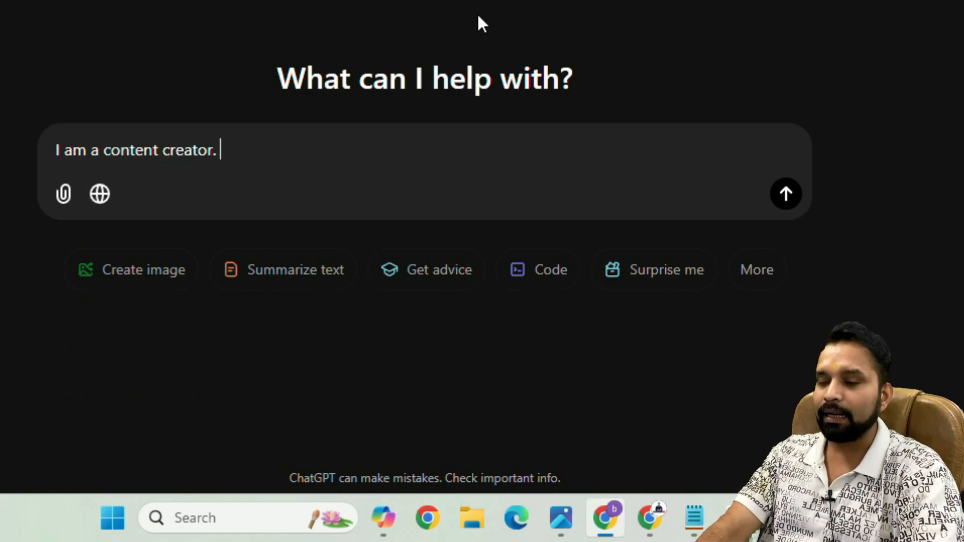
{"action": "type", "text": "d i am new to "}
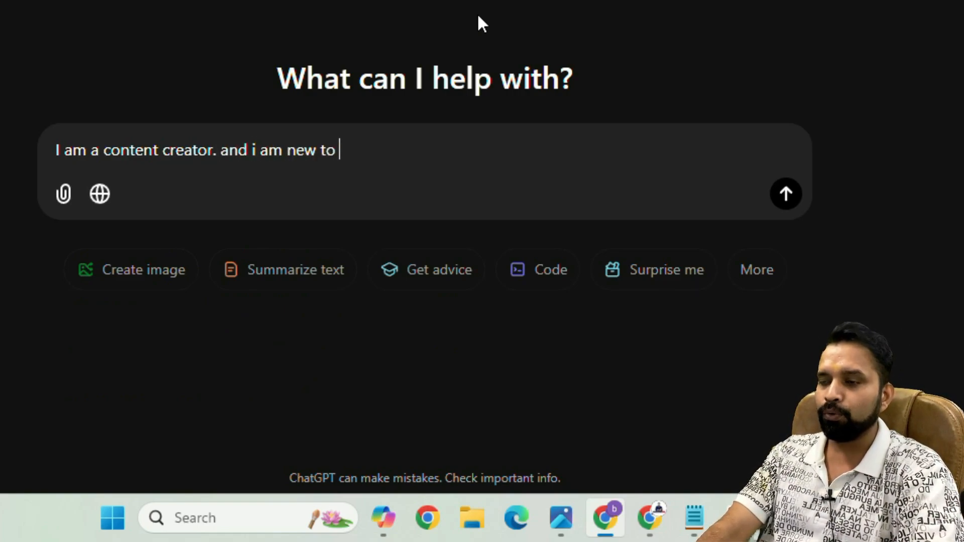
{"action": "type", "text": "using ChatGPT."}
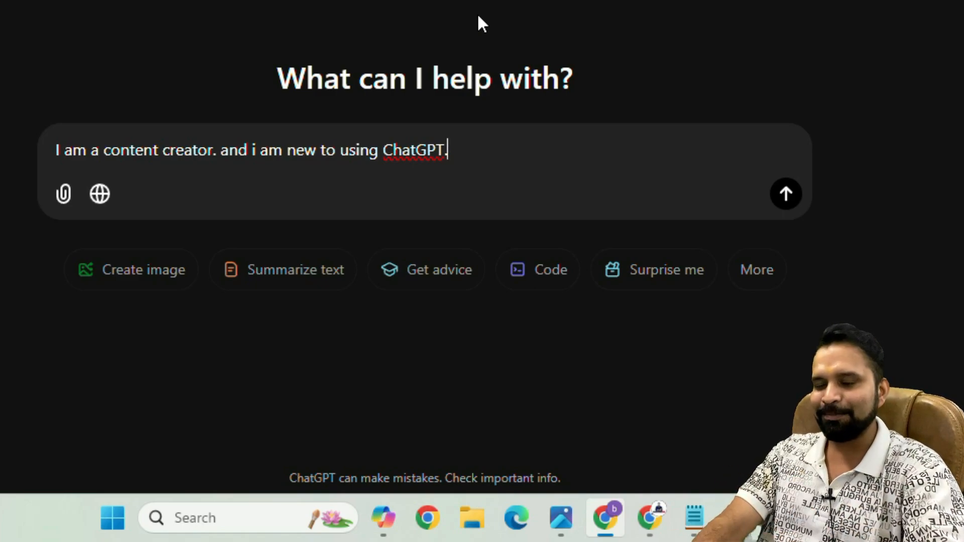
- Add the request "can you give me a list of essential ChatGPT prompts that will help contet creators get more done and save time."
{"action": "type", "text": "cn"}
{"action": "key", "text": "BackSpace"}
{"action": "type", "text": "an you give me a list of essential ChatGPT prompts that will hel"}
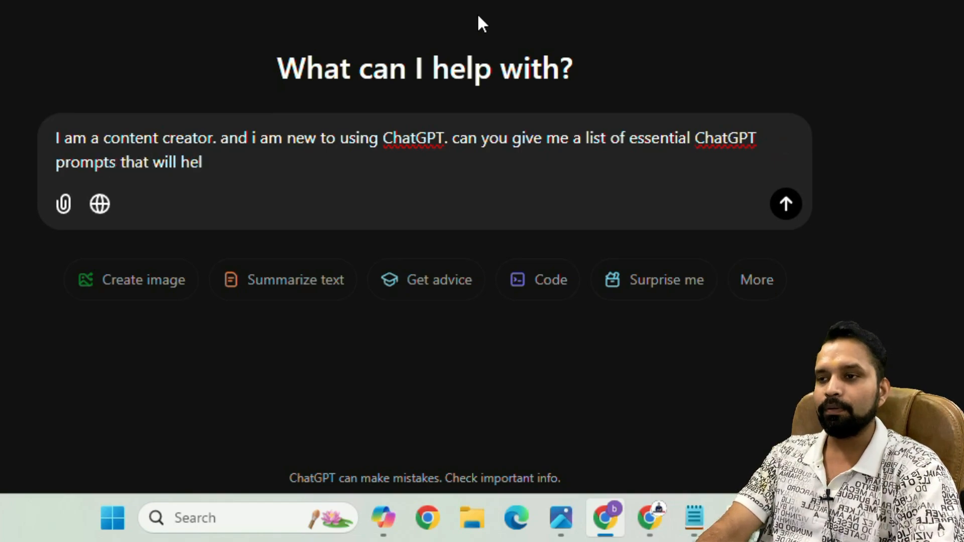
{"action": "type", "text": "p contet "}
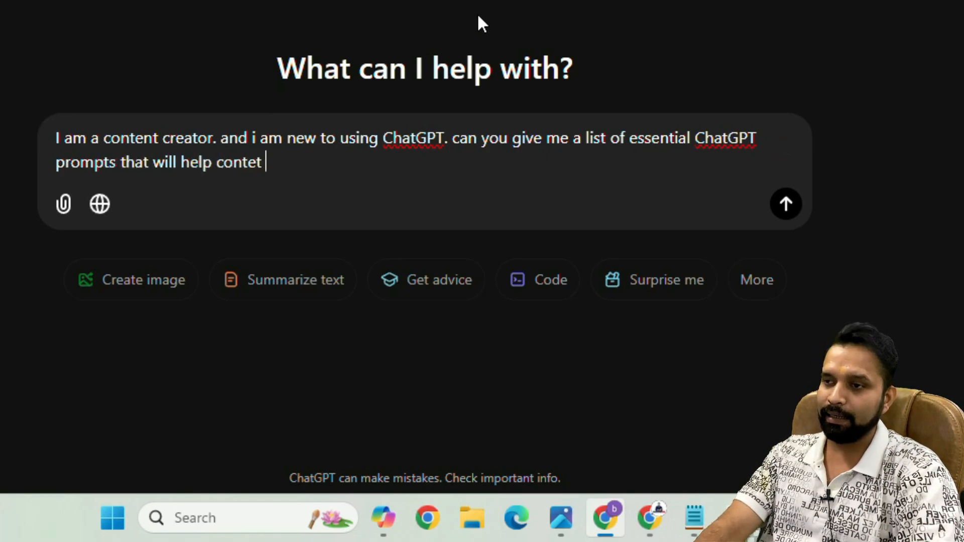
{"action": "type", "text": "creators get more"}
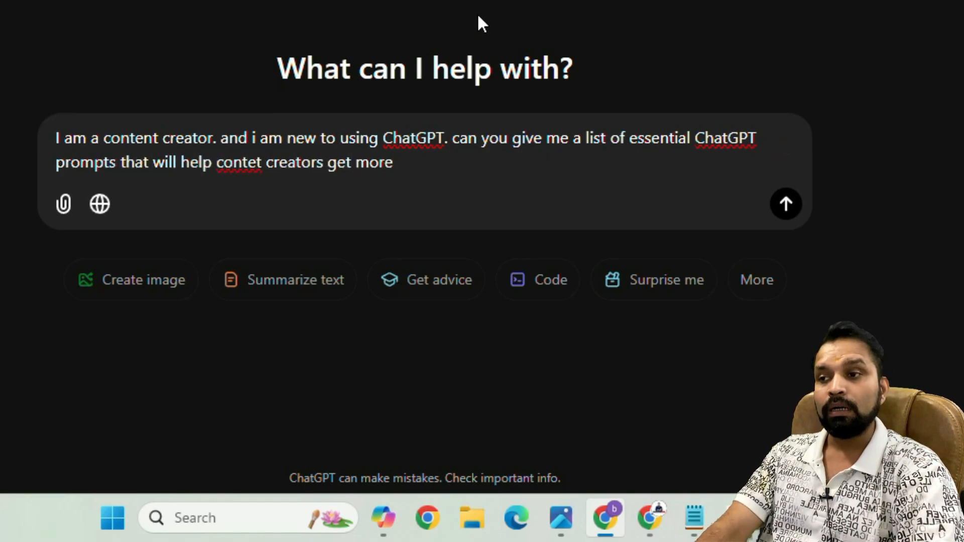
{"action": "type", "text": " done and save time."}
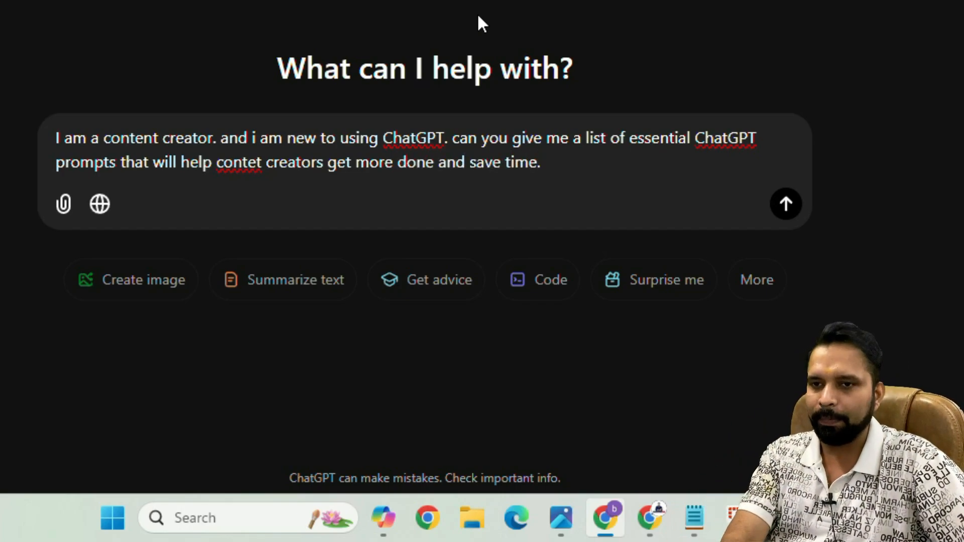
- Remove the full stop after "creator" and submit the content creator prompt
{"action": "left_click", "coordinate": [216, 138]}
{"action": "key", "text": "BackSpace"}
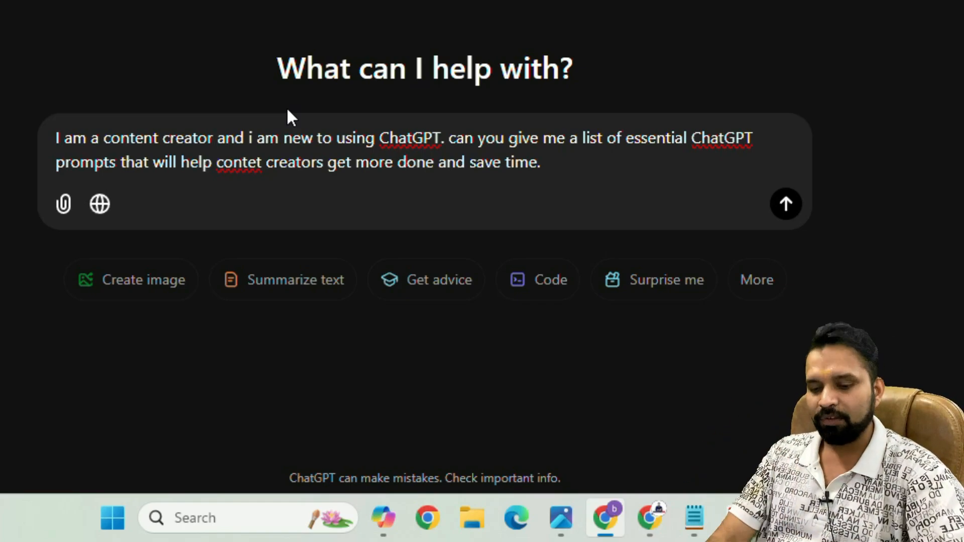
{"action": "key", "text": "Return"}
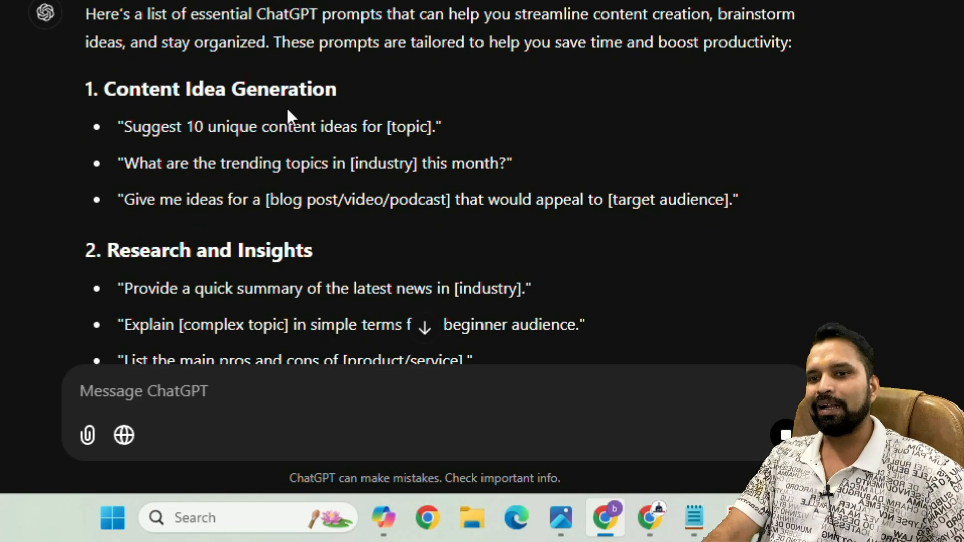
- Examine the suggested prompts under Content Idea Generation, including the topic, industry, content format and target audience placeholders
{"action": "left_click_drag", "start_coordinate": [107, 90], "coordinate": [246, 90]}
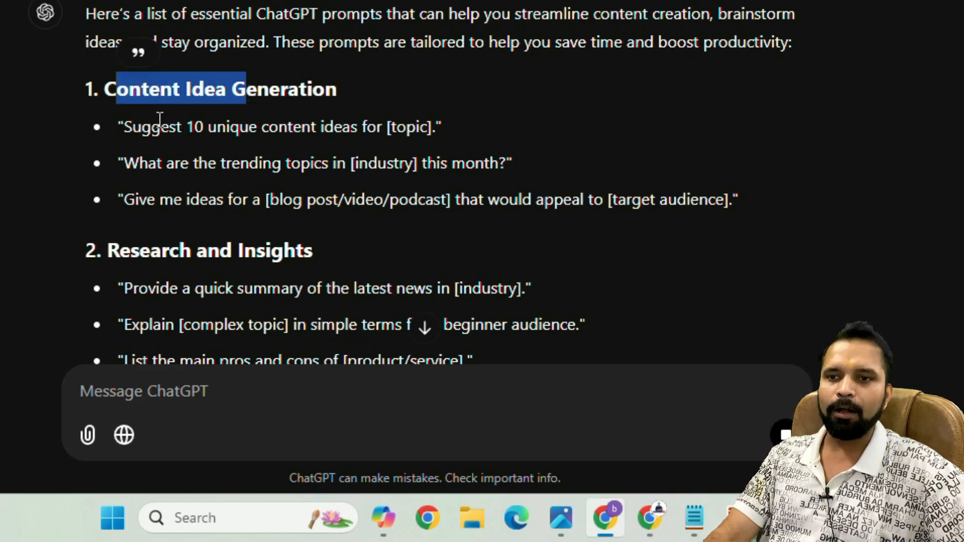
{"action": "left_click", "coordinate": [128, 134]}
{"action": "left_click_drag", "start_coordinate": [128, 134], "coordinate": [401, 123]}
{"action": "left_click", "coordinate": [400, 134]}
{"action": "left_click_drag", "start_coordinate": [390, 136], "coordinate": [427, 135]}
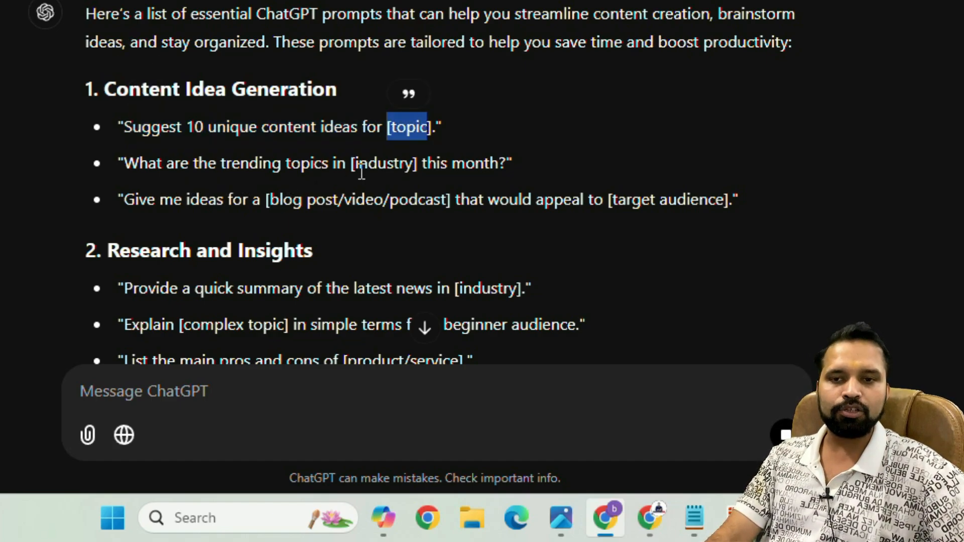
{"action": "left_click_drag", "start_coordinate": [423, 164], "coordinate": [352, 165]}
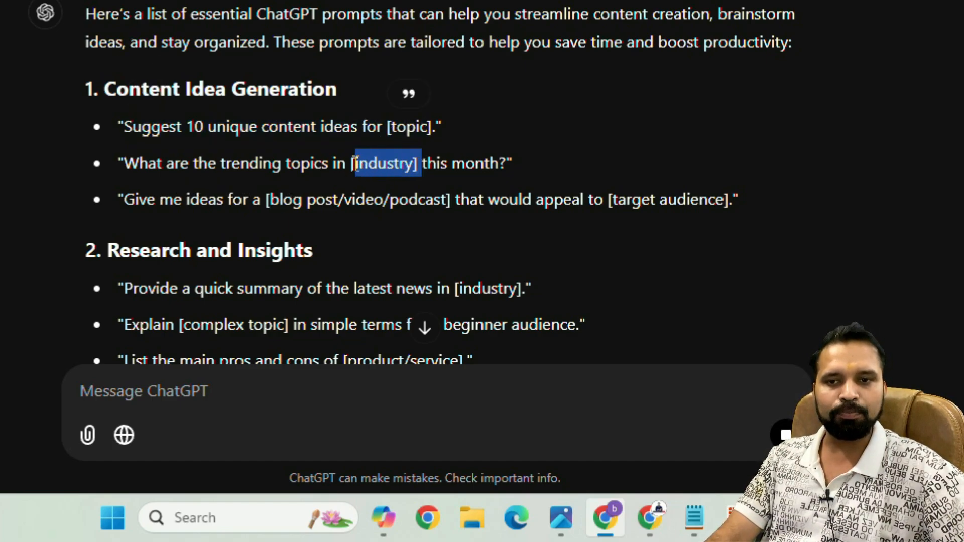
{"action": "left_click", "coordinate": [430, 160]}
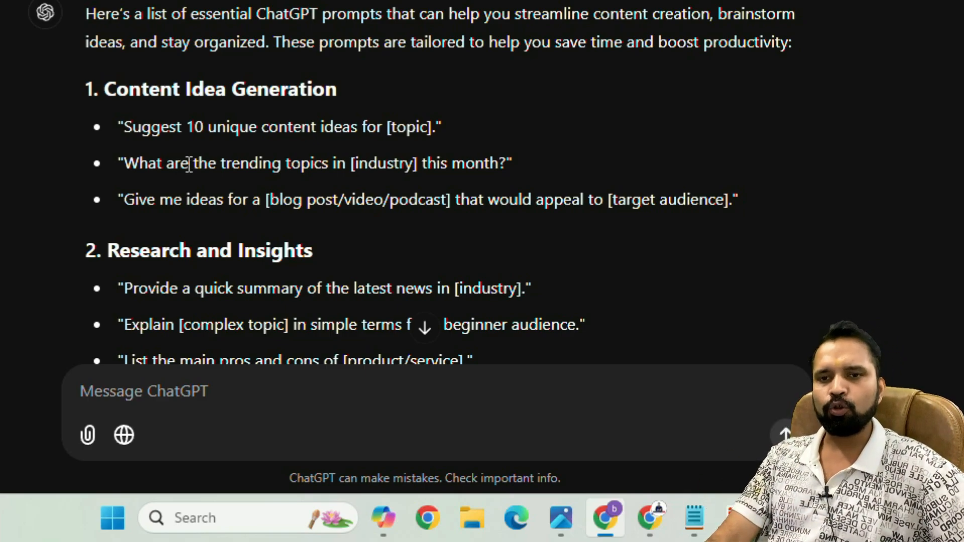
{"action": "left_click_drag", "start_coordinate": [523, 168], "coordinate": [427, 166]}
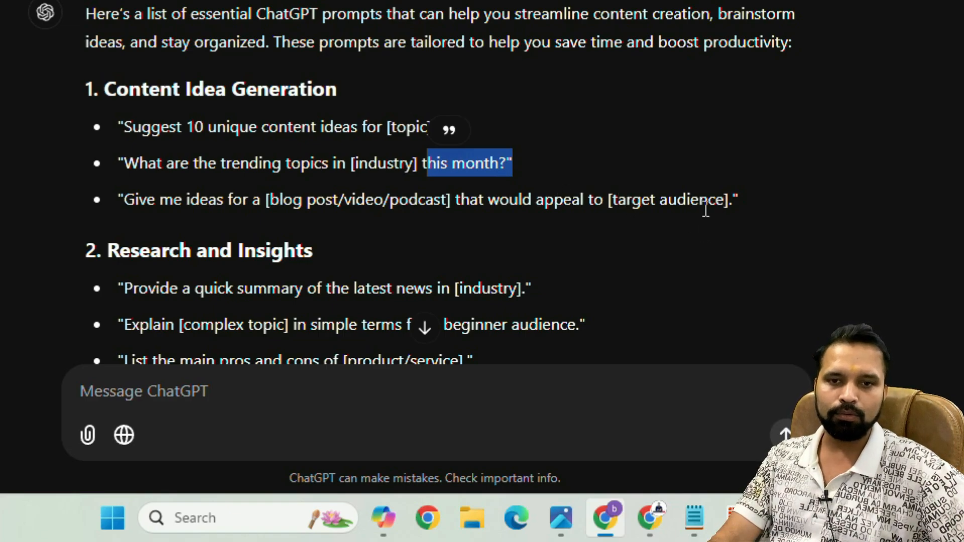
{"action": "left_click_drag", "start_coordinate": [733, 200], "coordinate": [606, 201]}
{"action": "left_click_drag", "start_coordinate": [451, 206], "coordinate": [285, 209]}
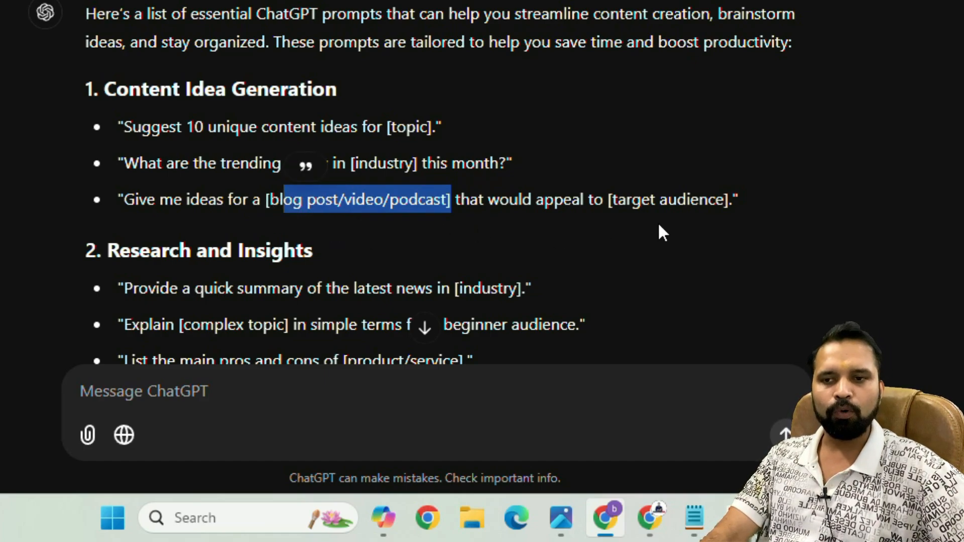
- Read the suggested prompts from the Research and Insights section down to SEO Optimization and Content Structuring
{"action": "scroll", "coordinate": [658, 227], "scroll_direction": "down", "scroll_amount": 4}
{"action": "left_click_drag", "start_coordinate": [124, 99], "coordinate": [481, 90]}
{"action": "left_click_drag", "start_coordinate": [124, 123], "coordinate": [411, 125]}
{"action": "left_click", "coordinate": [144, 170]}
{"action": "scroll", "coordinate": [145, 169], "scroll_direction": "down", "scroll_amount": 2}
{"action": "left_click_drag", "start_coordinate": [141, 171], "coordinate": [442, 156]}
{"action": "scroll", "coordinate": [311, 220], "scroll_direction": "down", "scroll_amount": 2}
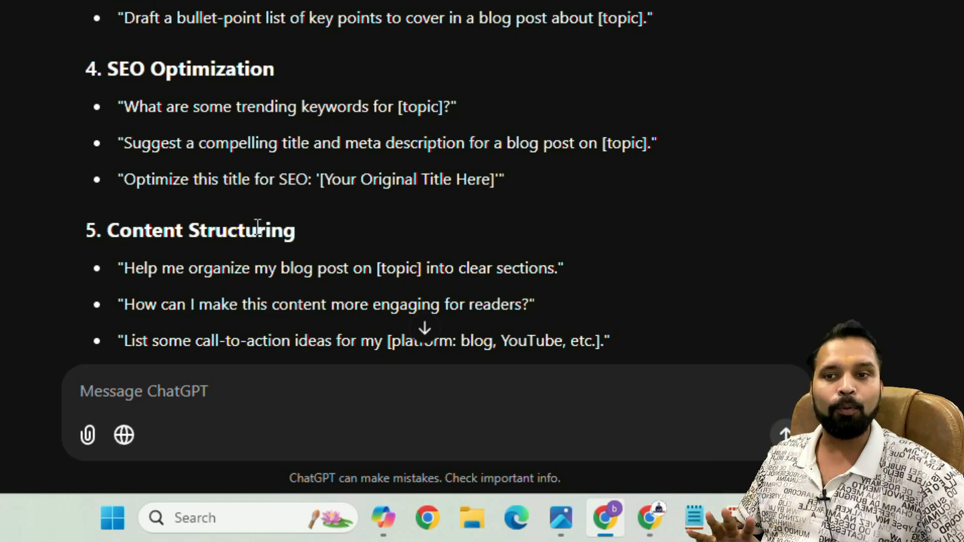
- Read the remaining prompt categories through Analytics and Growth Insights, review the last two headings, and return up the answer
{"action": "scroll", "coordinate": [329, 286], "scroll_direction": "down", "scroll_amount": 8}
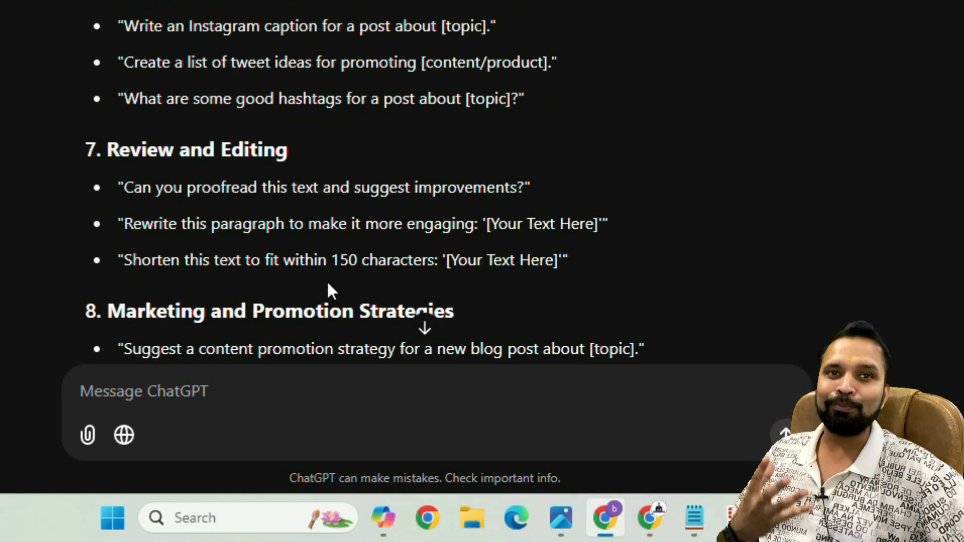
{"action": "scroll", "coordinate": [329, 286], "scroll_direction": "down", "scroll_amount": 4}
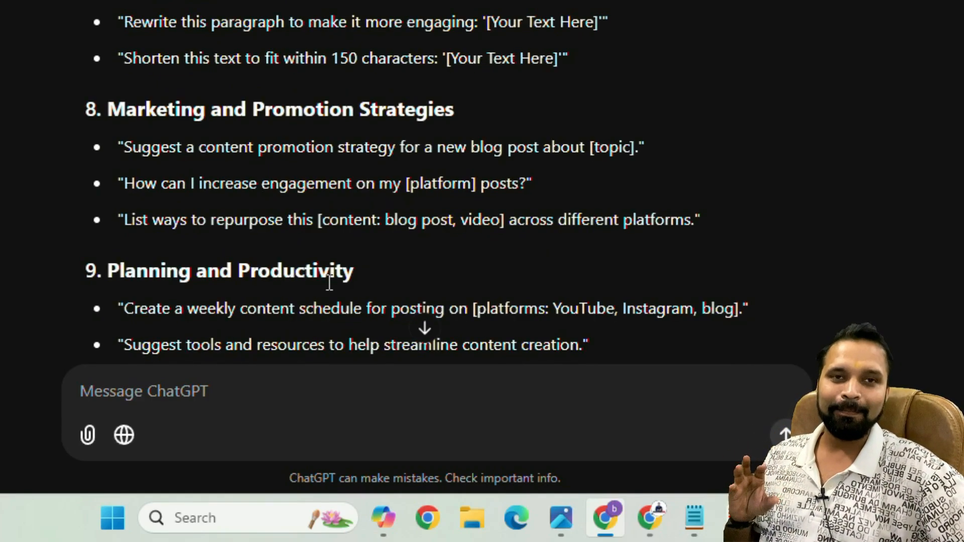
{"action": "scroll", "coordinate": [329, 282], "scroll_direction": "down", "scroll_amount": 8}
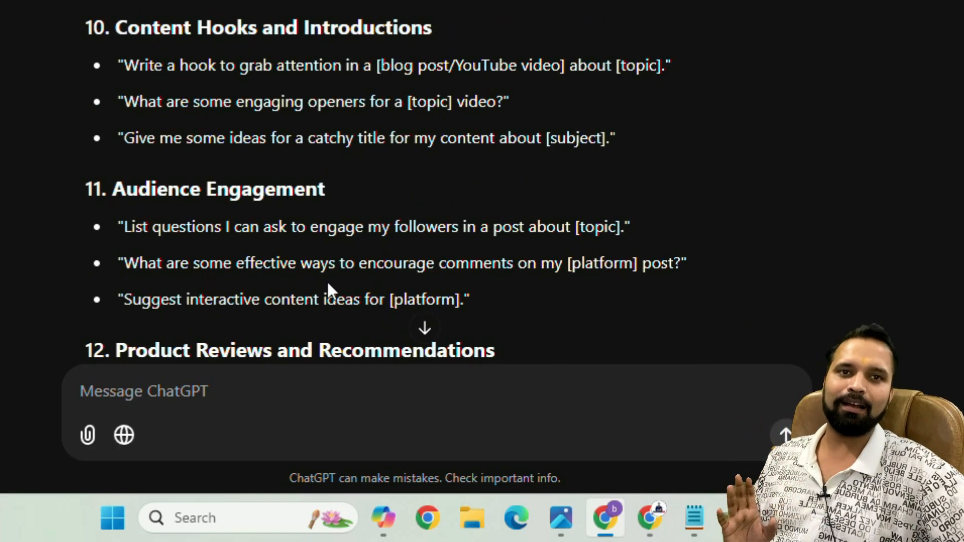
{"action": "scroll", "coordinate": [329, 287], "scroll_direction": "down", "scroll_amount": 4}
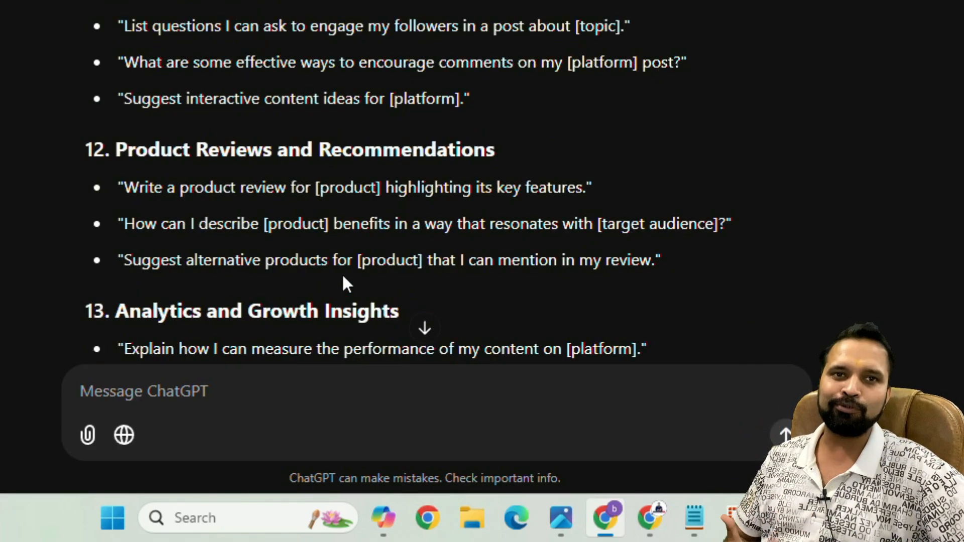
{"action": "scroll", "coordinate": [345, 284], "scroll_direction": "down", "scroll_amount": 6}
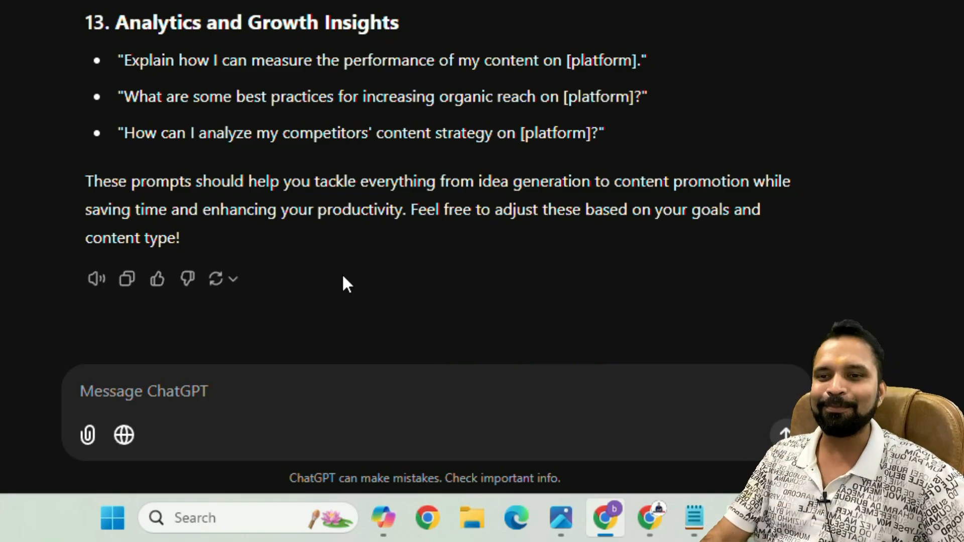
{"action": "scroll", "coordinate": [343, 277], "scroll_direction": "up", "scroll_amount": 2}
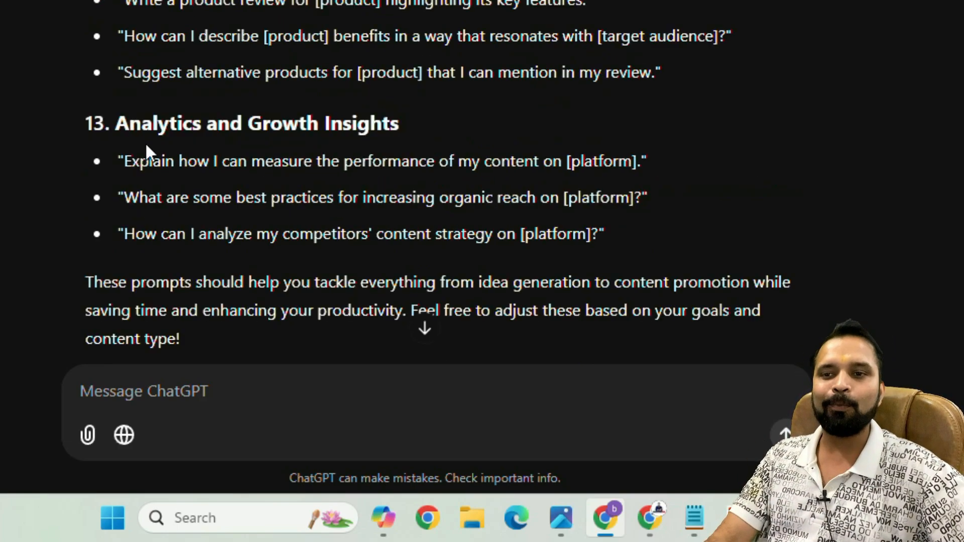
{"action": "left_click_drag", "start_coordinate": [114, 131], "coordinate": [436, 138]}
{"action": "scroll", "coordinate": [432, 161], "scroll_direction": "up", "scroll_amount": 2}
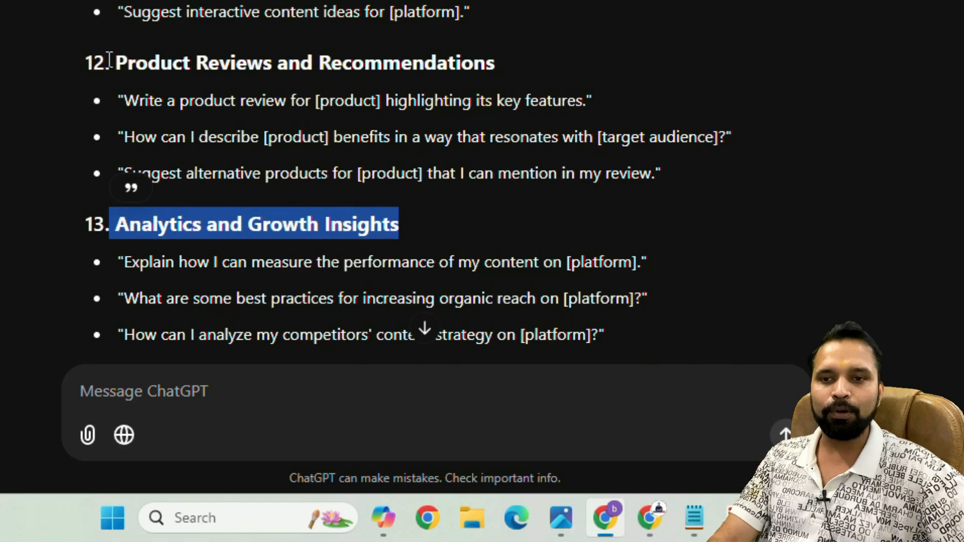
{"action": "left_click_drag", "start_coordinate": [522, 71], "coordinate": [127, 64]}
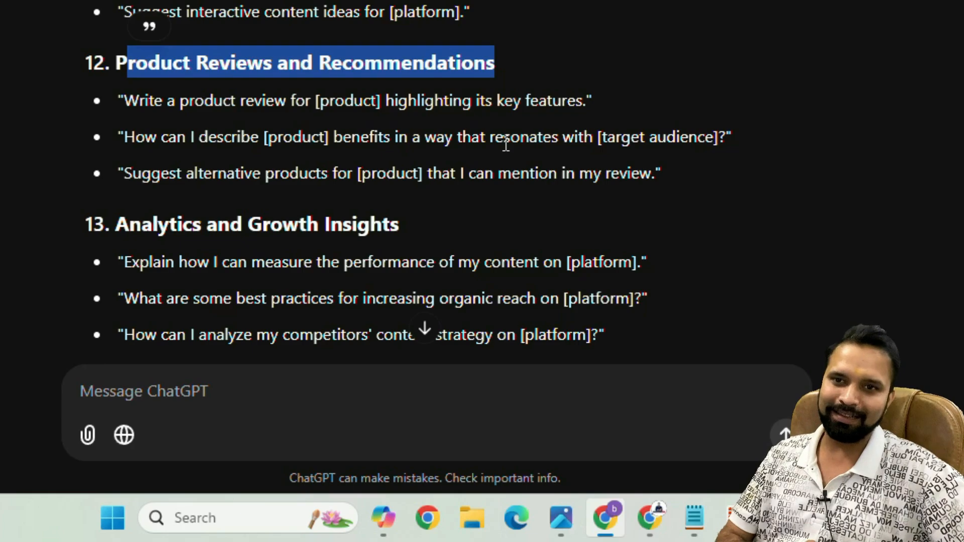
{"action": "scroll", "coordinate": [522, 132], "scroll_direction": "up", "scroll_amount": 20}
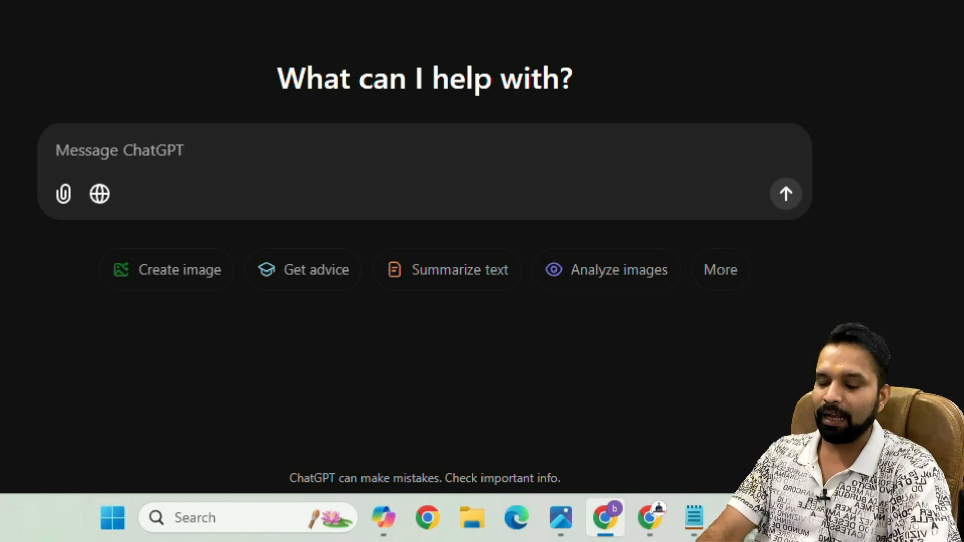
- Start a prompt in the new chat with "I want to learn about Digital Marketing"
{"action": "type", "text": "I want to learn about"}
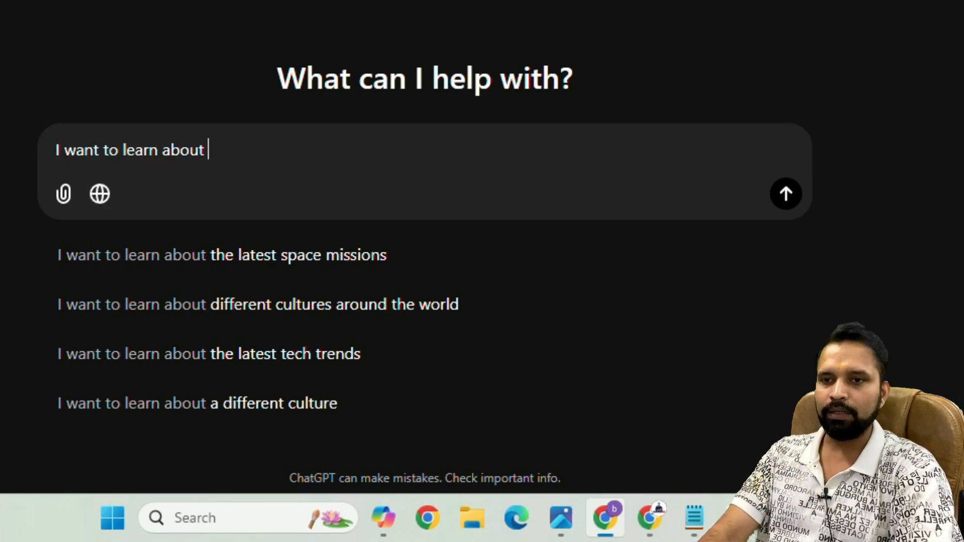
{"action": "type", "text": "Digital marke"}
{"action": "key", "text": "BackSpace"}
{"action": "key", "text": "BackSpace"}
{"action": "key", "text": "BackSpace"}
{"action": "key", "text": "BackSpace"}
{"action": "key", "text": "BackSpace"}
{"action": "type", "text": "Marketing"}
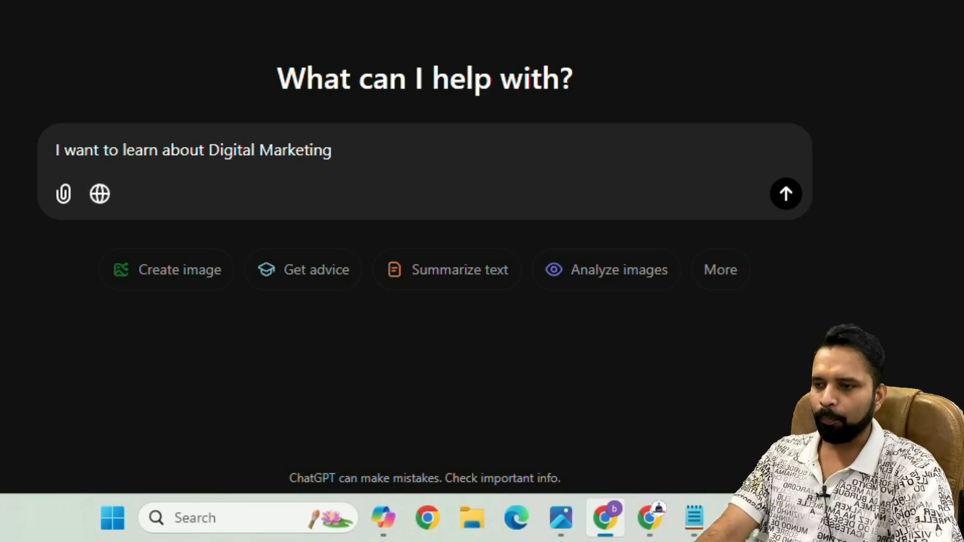
- Extend the prompt with "Identify and share the most important 20% of learnings from this topic that will help me understand 80% of it."
{"action": "type", "text": ". Iden"}
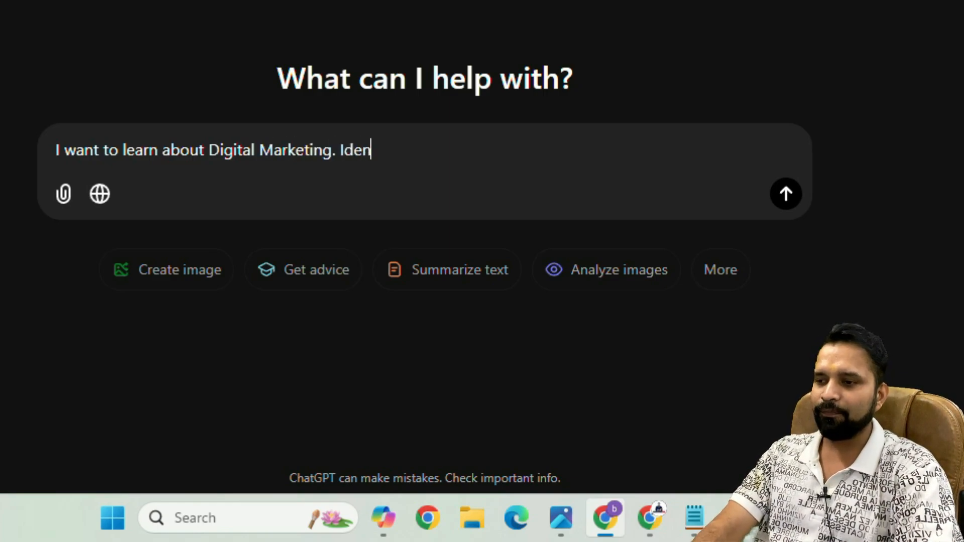
{"action": "type", "text": "tify and share the most important"}
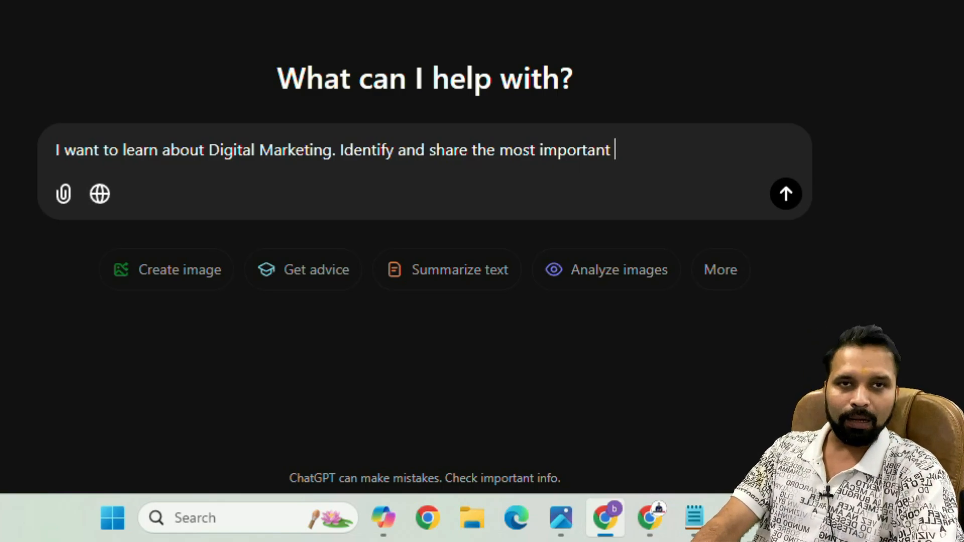
{"action": "type", "text": "20%"}
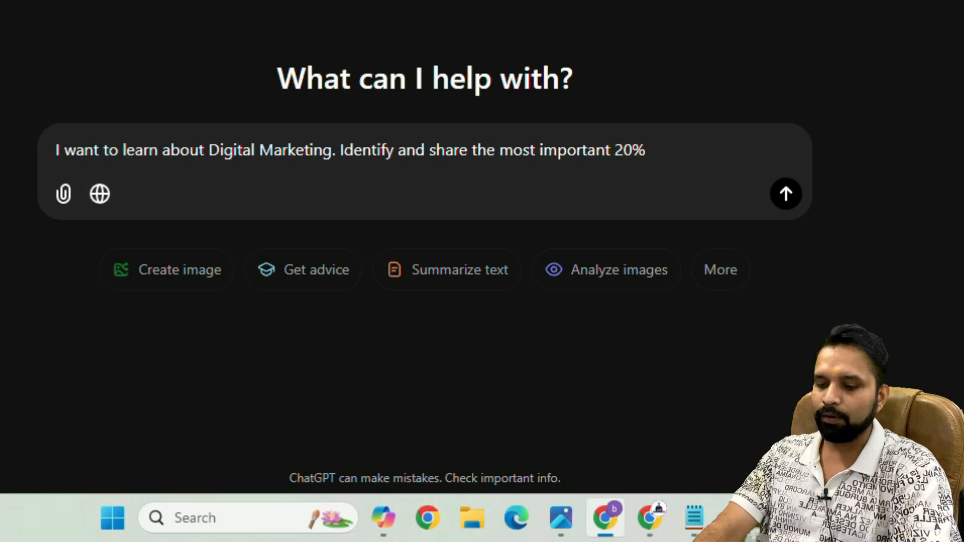
{"action": "type", "text": " of learnings"}
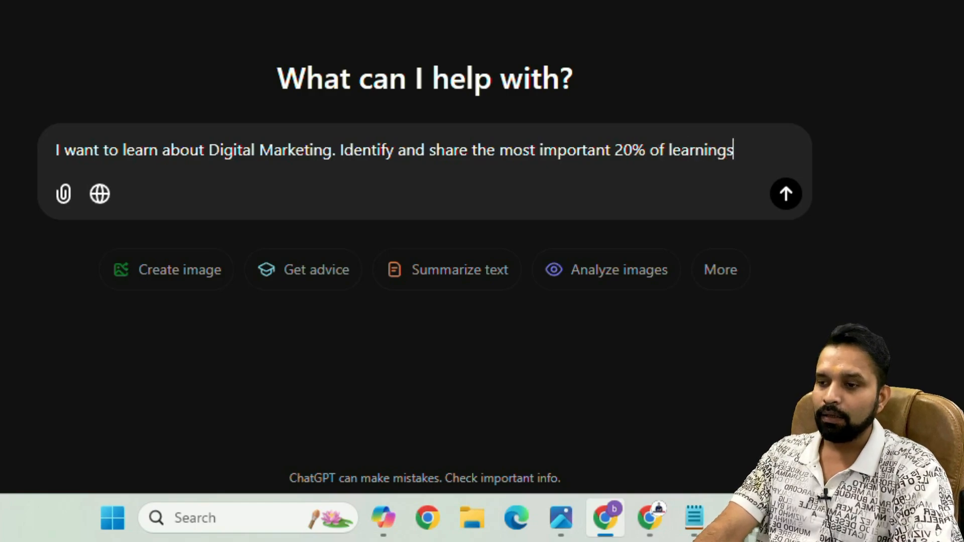
{"action": "type", "text": " from thi"}
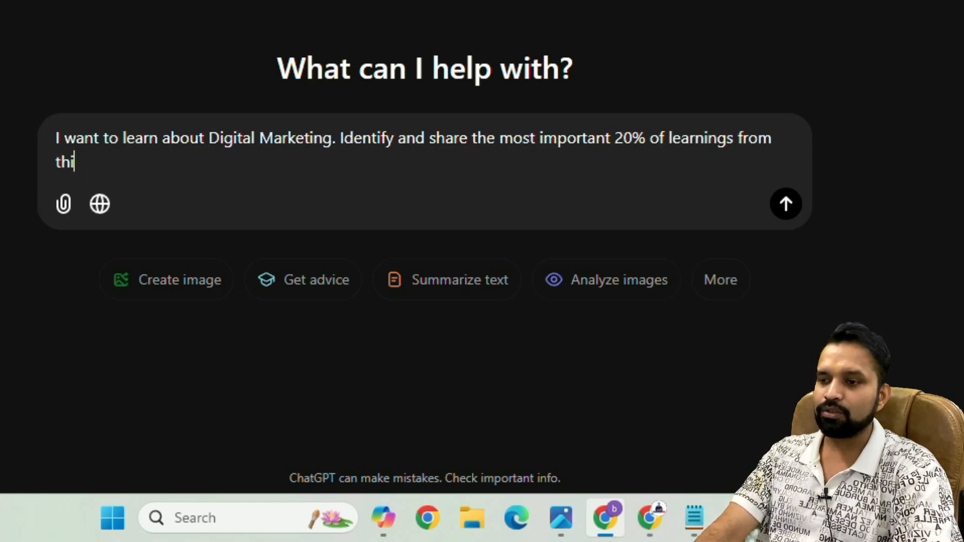
{"action": "type", "text": "s topic that will "}
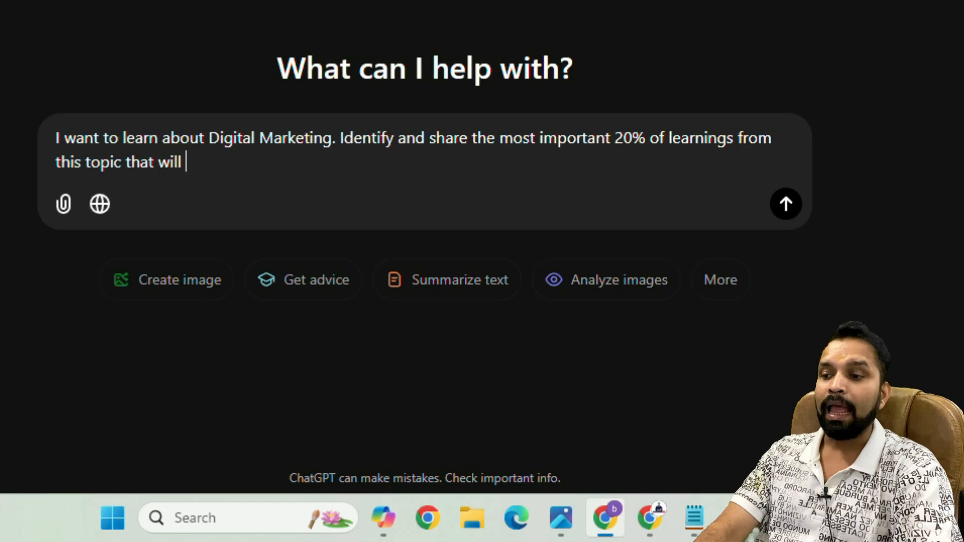
{"action": "type", "text": "help me unders"}
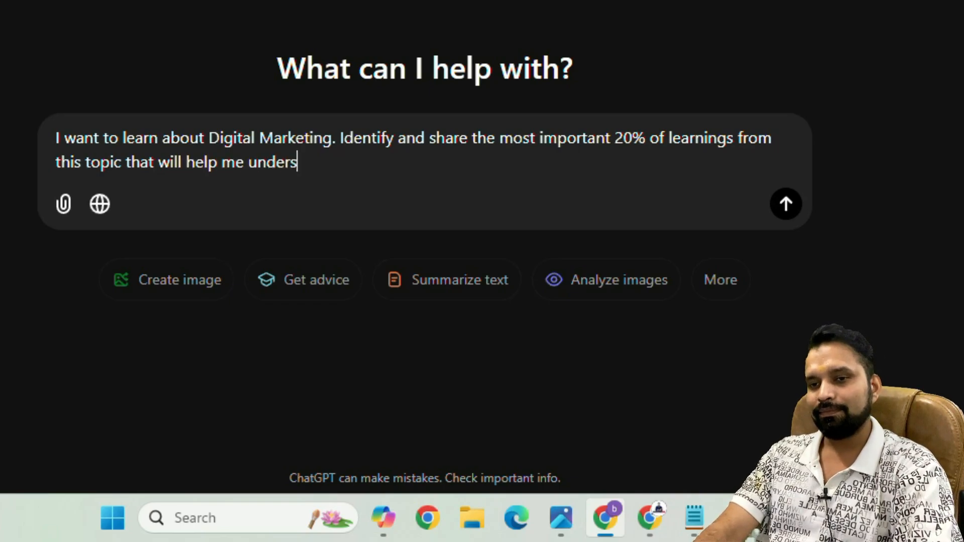
{"action": "type", "text": "tand 80% of it."}
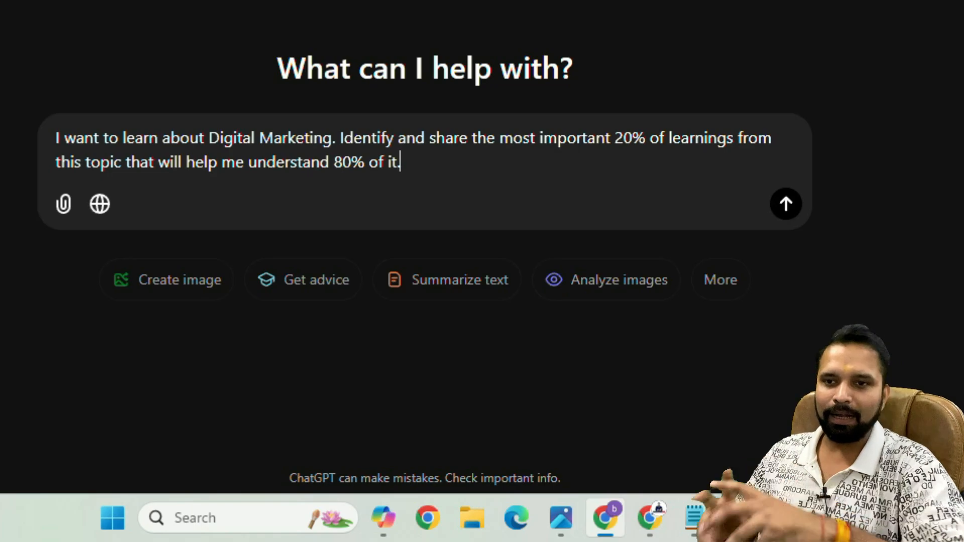
- Replace the topic Digital Marketing in the prompt with Thermodynamics and submit it
{"action": "left_click_drag", "start_coordinate": [209, 138], "coordinate": [330, 144]}
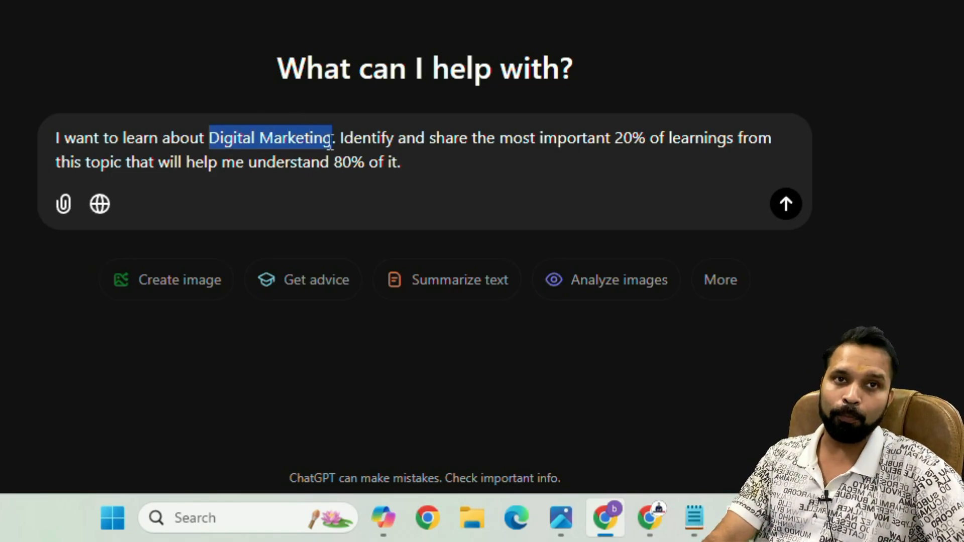
{"action": "type", "text": "Thermodynam"}
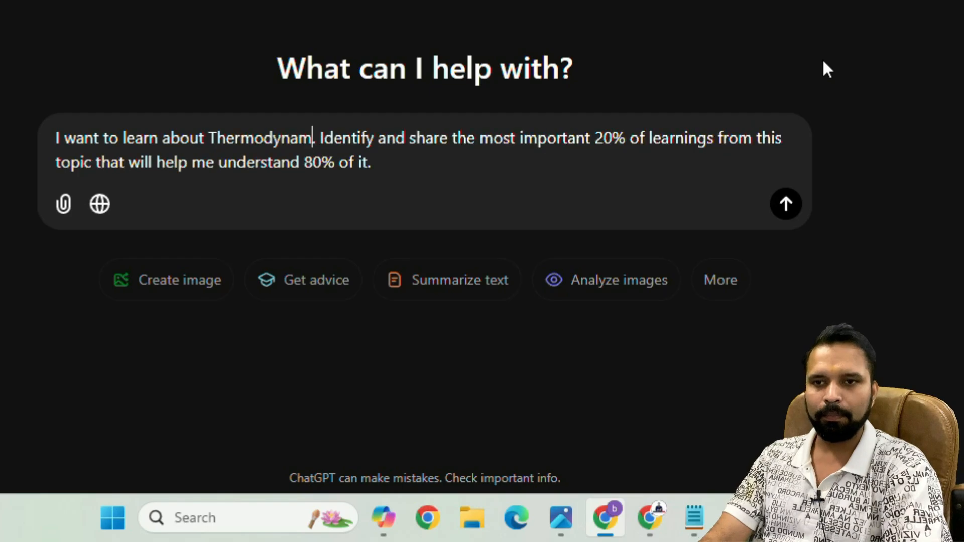
{"action": "type", "text": "ics"}
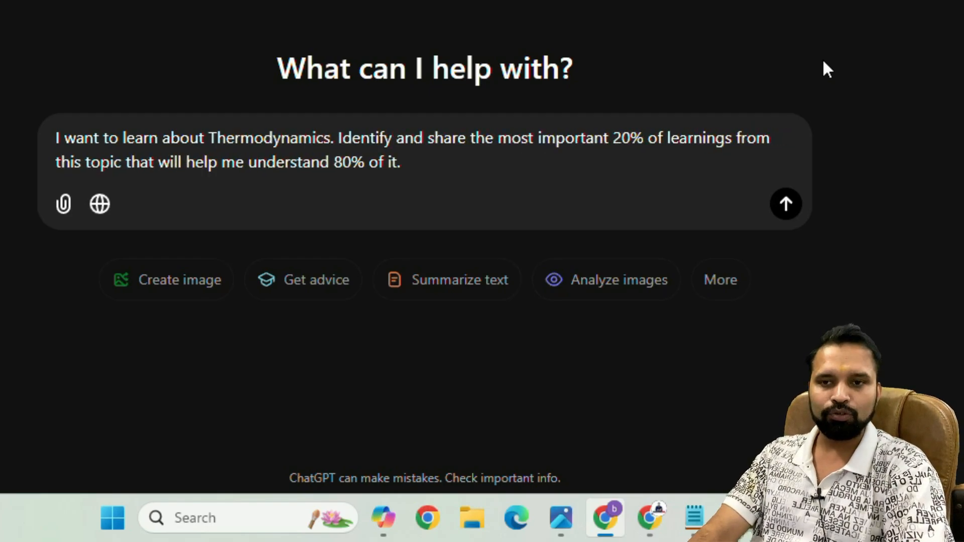
{"action": "key", "text": "Return"}
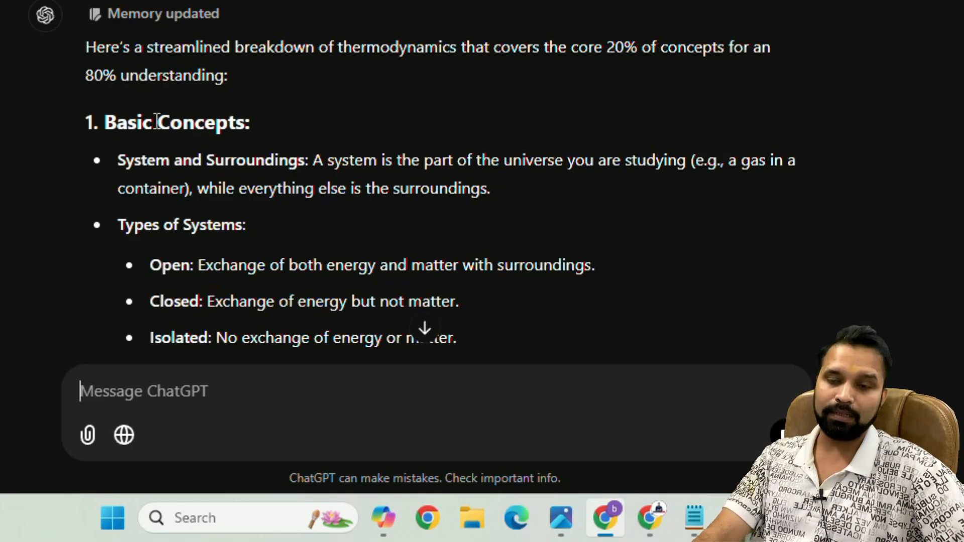
- Read the thermodynamics answer section by section, from Basic Concepts through Practical Implications
{"action": "scroll", "coordinate": [366, 122], "scroll_direction": "down", "scroll_amount": 2}
{"action": "left_click_drag", "start_coordinate": [104, 23], "coordinate": [282, 15]}
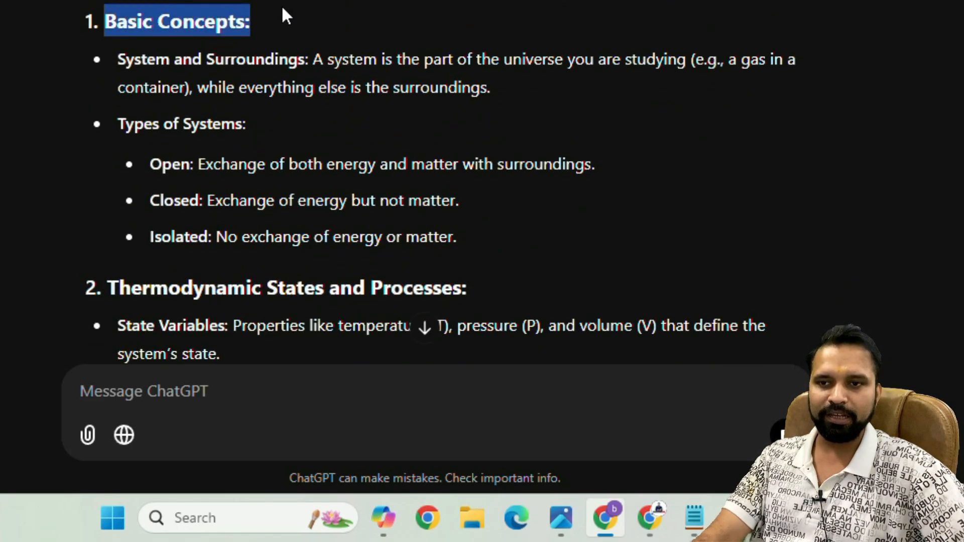
{"action": "scroll", "coordinate": [279, 156], "scroll_direction": "down", "scroll_amount": 2}
{"action": "left_click_drag", "start_coordinate": [151, 190], "coordinate": [400, 167]}
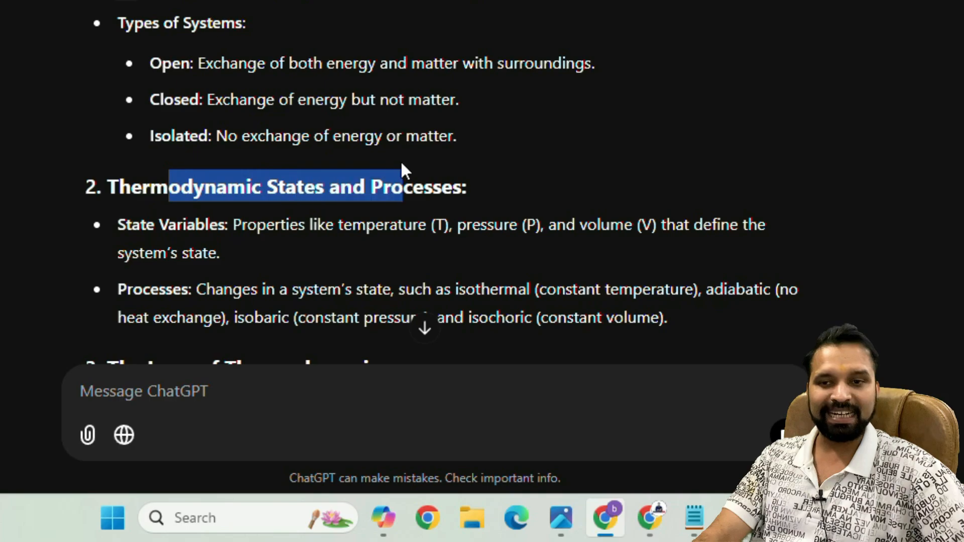
{"action": "scroll", "coordinate": [465, 246], "scroll_direction": "down", "scroll_amount": 4}
{"action": "left_click_drag", "start_coordinate": [145, 171], "coordinate": [402, 161]}
{"action": "left_click", "coordinate": [450, 205]}
{"action": "scroll", "coordinate": [241, 199], "scroll_direction": "down", "scroll_amount": 4}
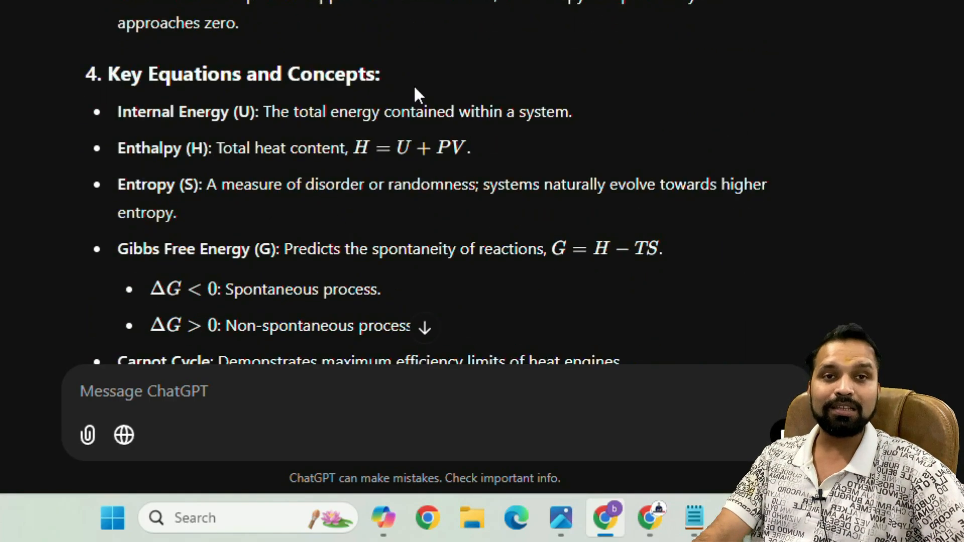
{"action": "scroll", "coordinate": [431, 182], "scroll_direction": "down", "scroll_amount": 5}
{"action": "scroll", "coordinate": [276, 152], "scroll_direction": "down", "scroll_amount": 4}
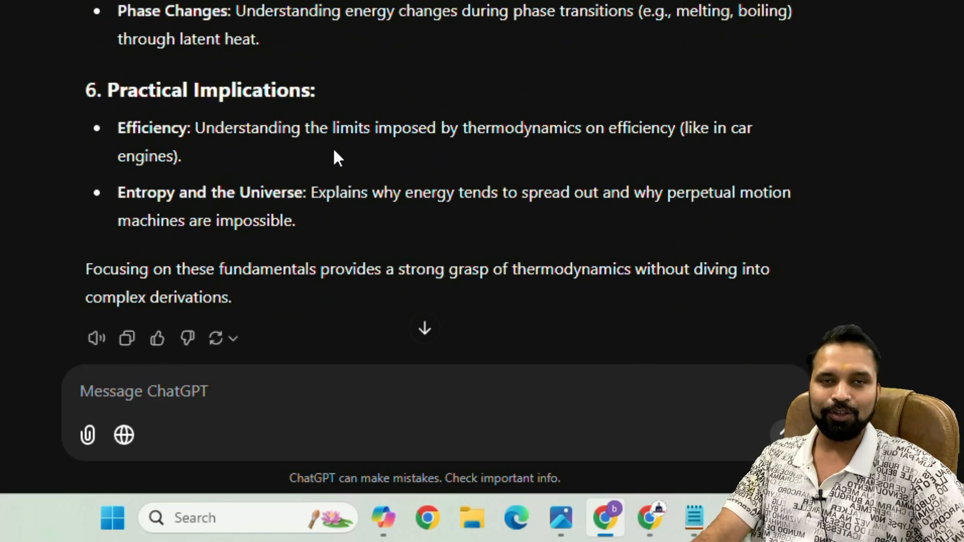
- Look over the thermodynamics answer again, going back up to its introduction and down to the closing summary
{"action": "scroll", "coordinate": [312, 120], "scroll_direction": "up", "scroll_amount": 5}
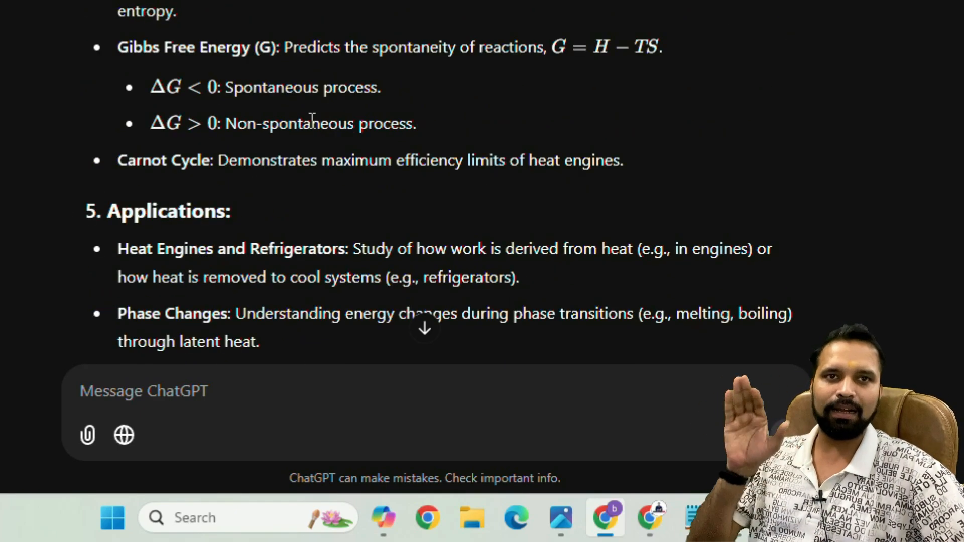
{"action": "scroll", "coordinate": [312, 120], "scroll_direction": "up", "scroll_amount": 4}
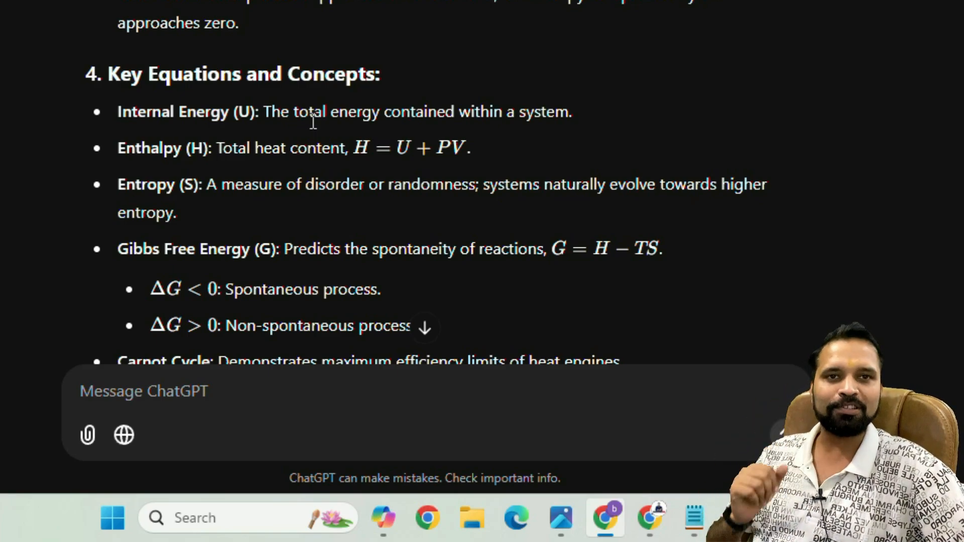
{"action": "scroll", "coordinate": [522, 120], "scroll_direction": "up", "scroll_amount": 15}
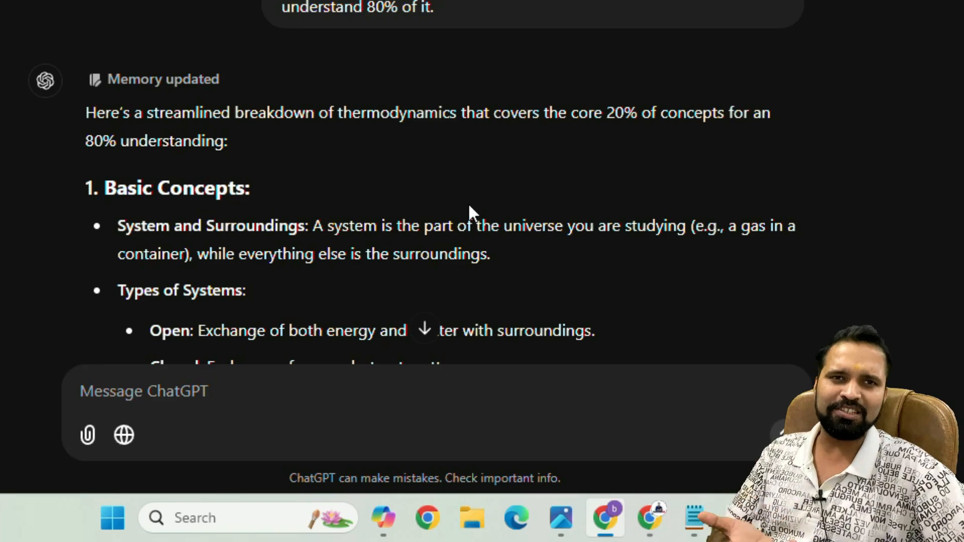
{"action": "scroll", "coordinate": [468, 203], "scroll_direction": "down", "scroll_amount": 20}
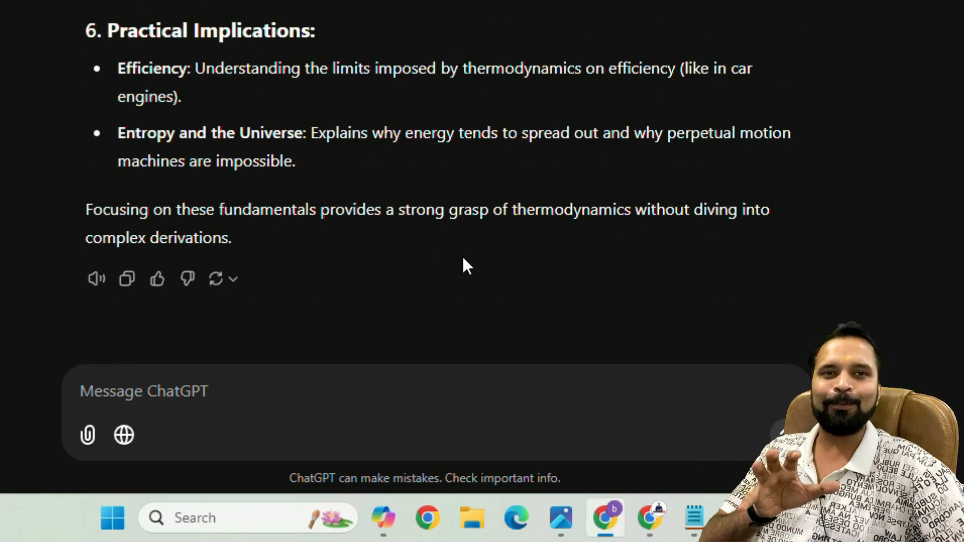
{"action": "scroll", "coordinate": [462, 255], "scroll_direction": "up", "scroll_amount": 10}
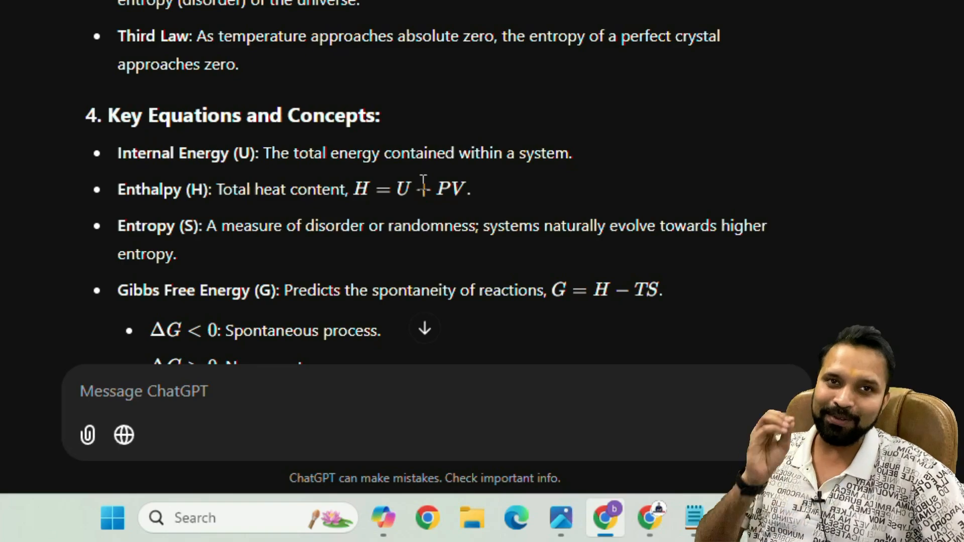
{"action": "scroll", "coordinate": [423, 180], "scroll_direction": "down", "scroll_amount": 10}
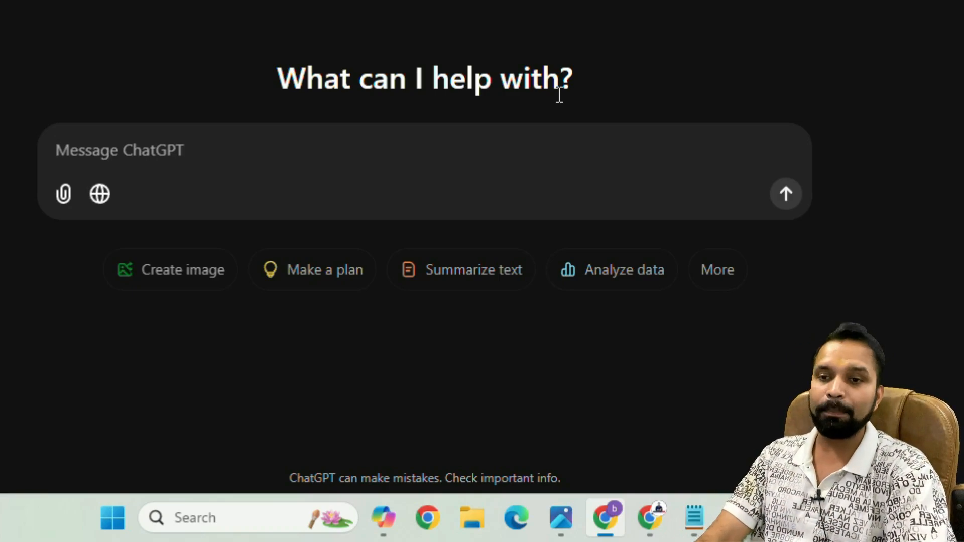
- Ask in a new chat "I have 3 days free in a week and 2 months. Make a crash study plan diving into English Literature and grammer."
{"action": "type", "text": "I have 3 days"}
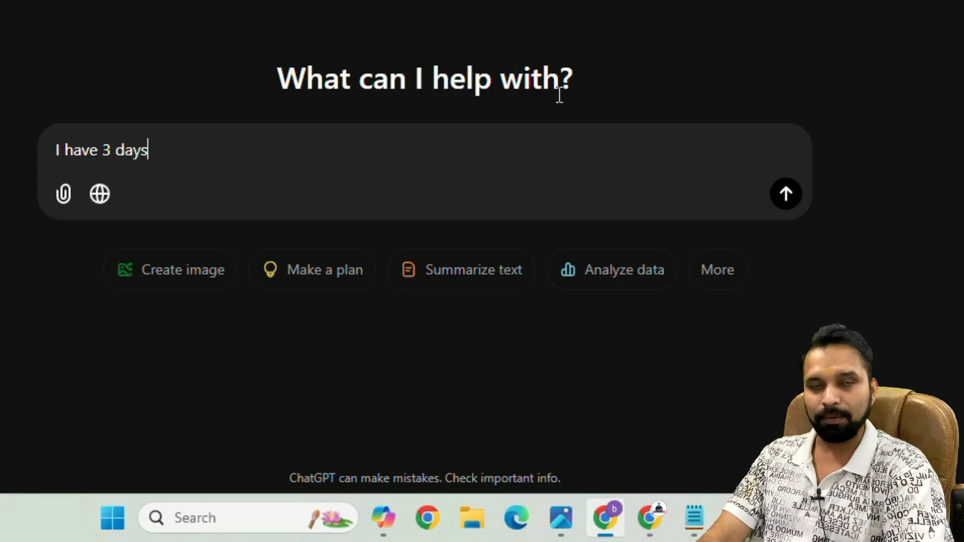
{"action": "type", "text": " free in "}
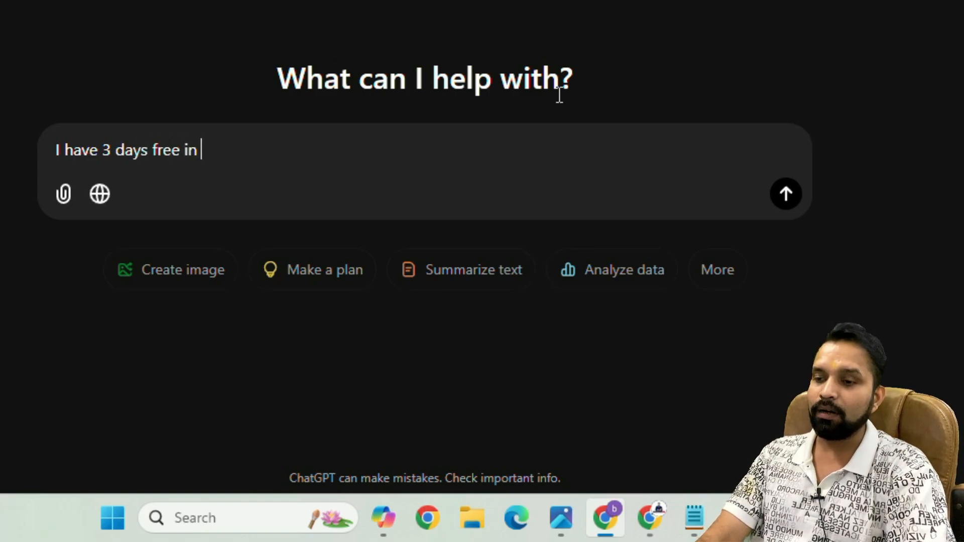
{"action": "type", "text": "a week and 2 months."}
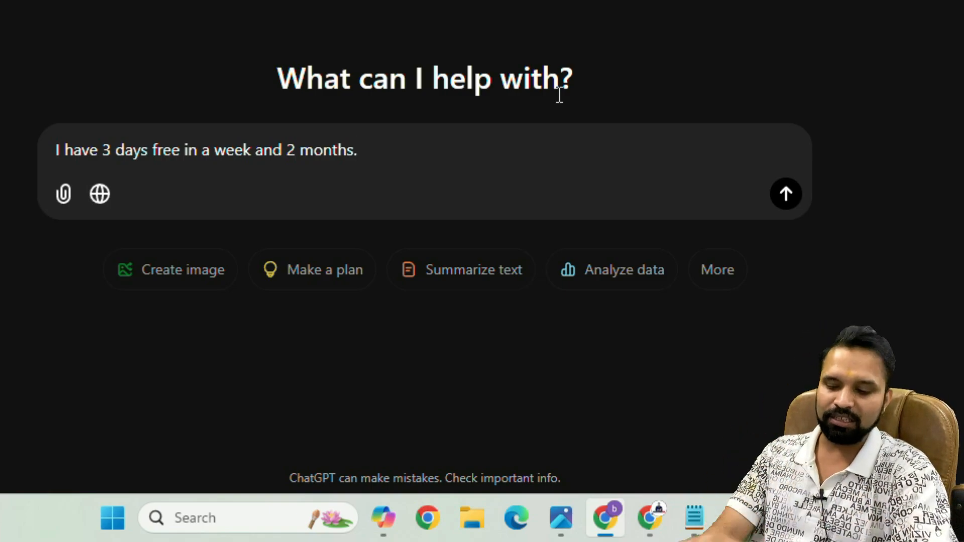
{"action": "type", "text": "Make "}
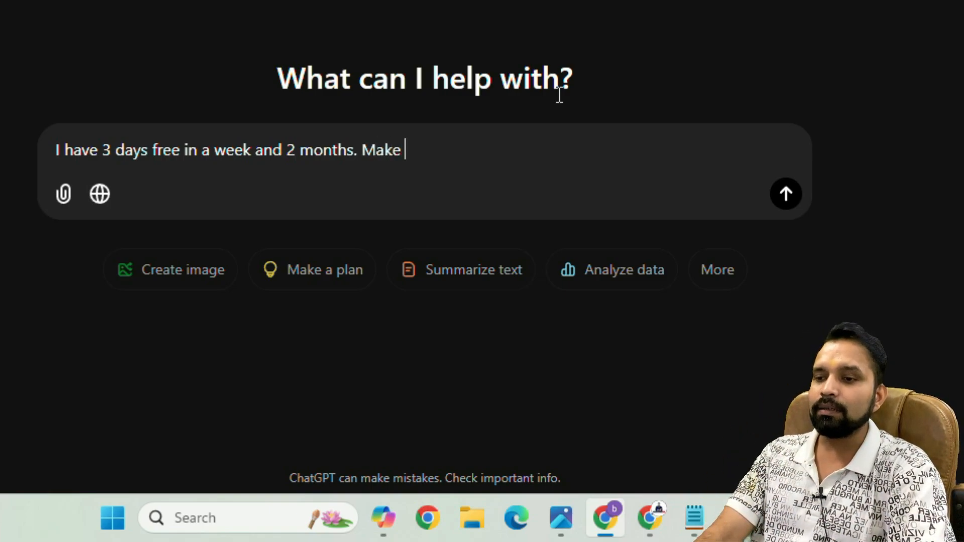
{"action": "type", "text": "a crash study p"}
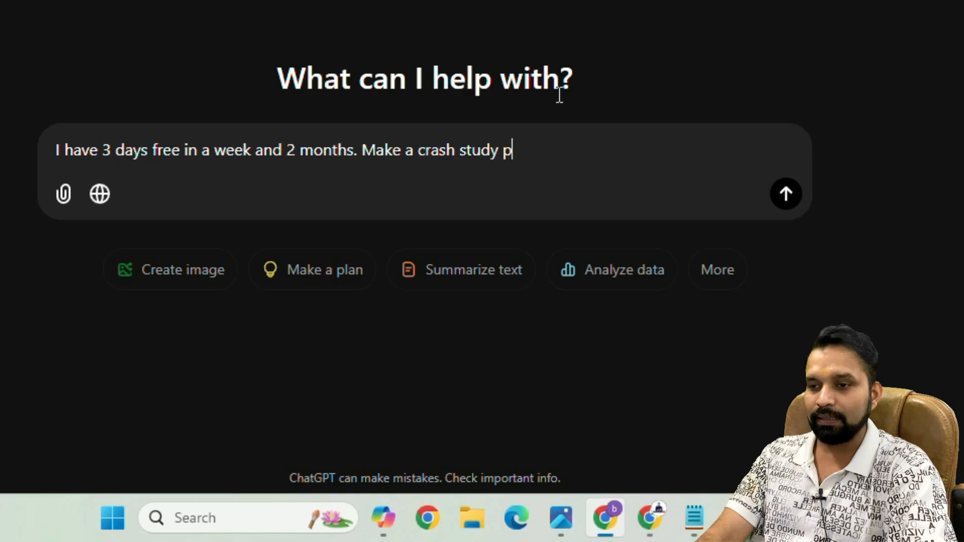
{"action": "type", "text": "lan diving into"}
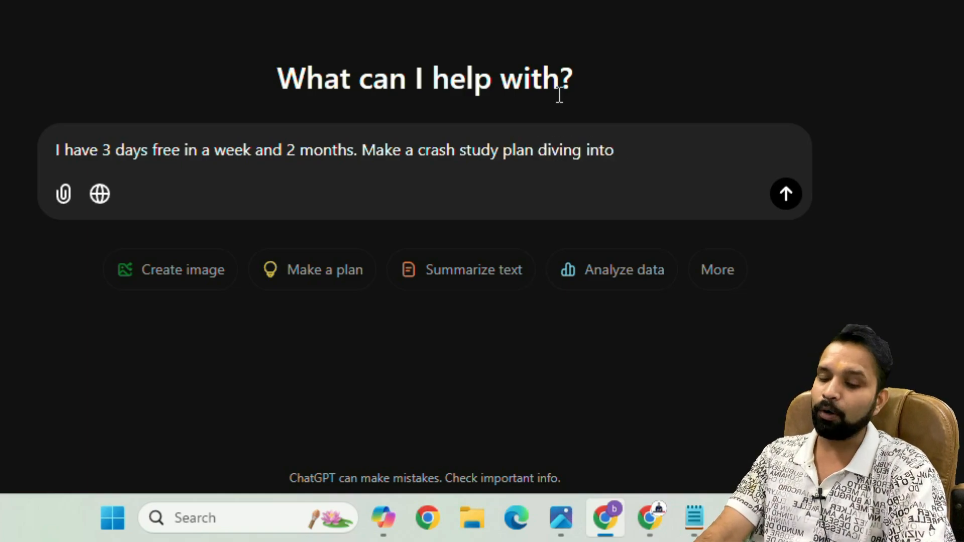
{"action": "type", "text": " English Li"}
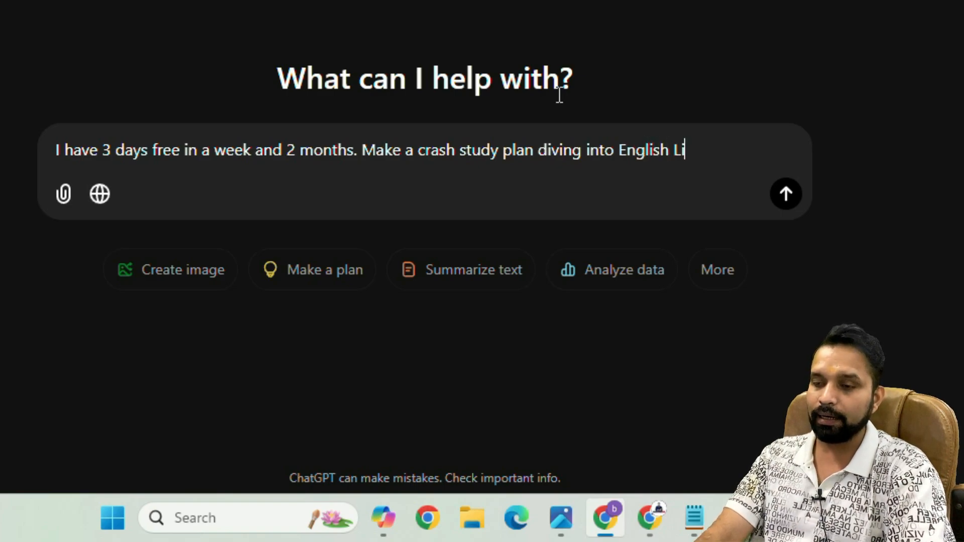
{"action": "type", "text": "terature and grammer."}
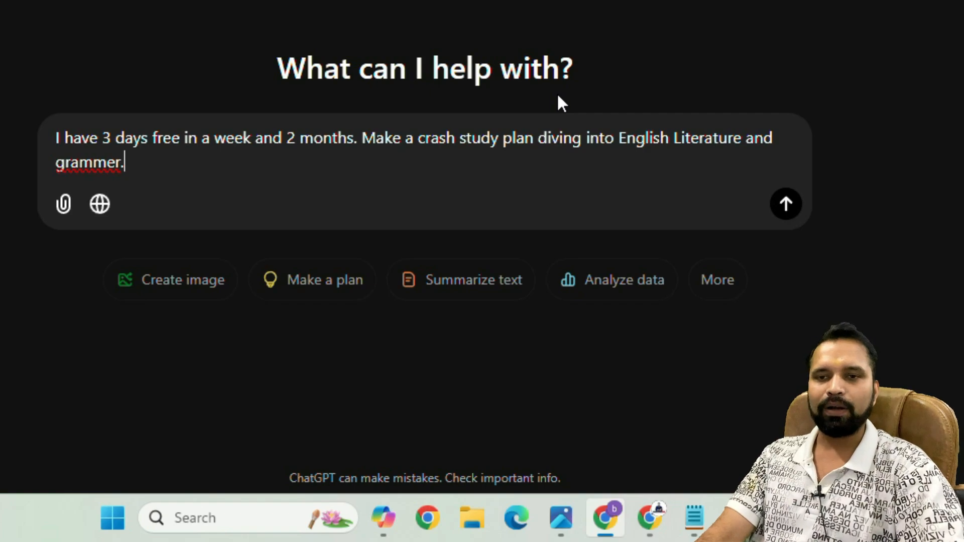
{"action": "key", "text": "Return"}
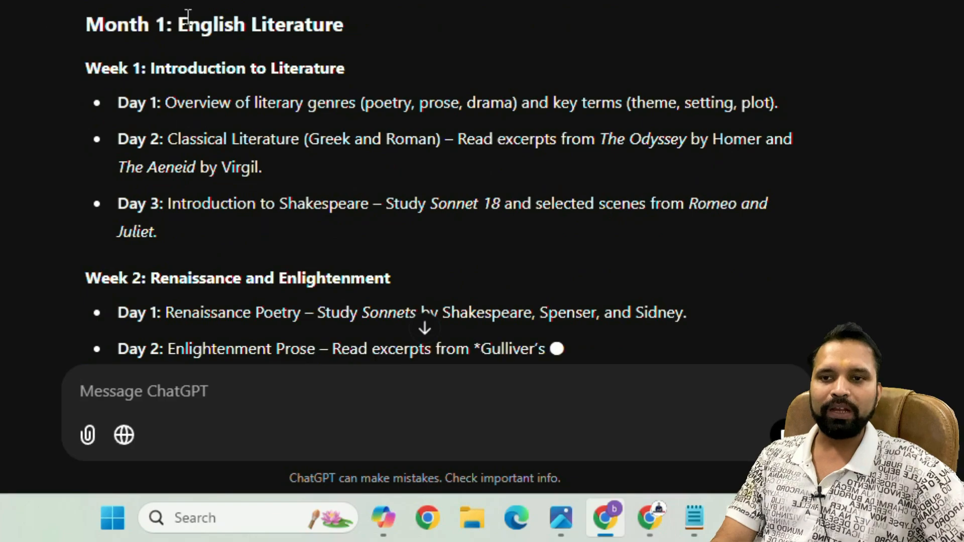
- Examine Week 1 of Month 1 in the study plan, including the topics for Day 1 to Day 3
{"action": "left_click_drag", "start_coordinate": [179, 23], "coordinate": [298, 15]}
{"action": "left_click_drag", "start_coordinate": [139, 71], "coordinate": [298, 64]}
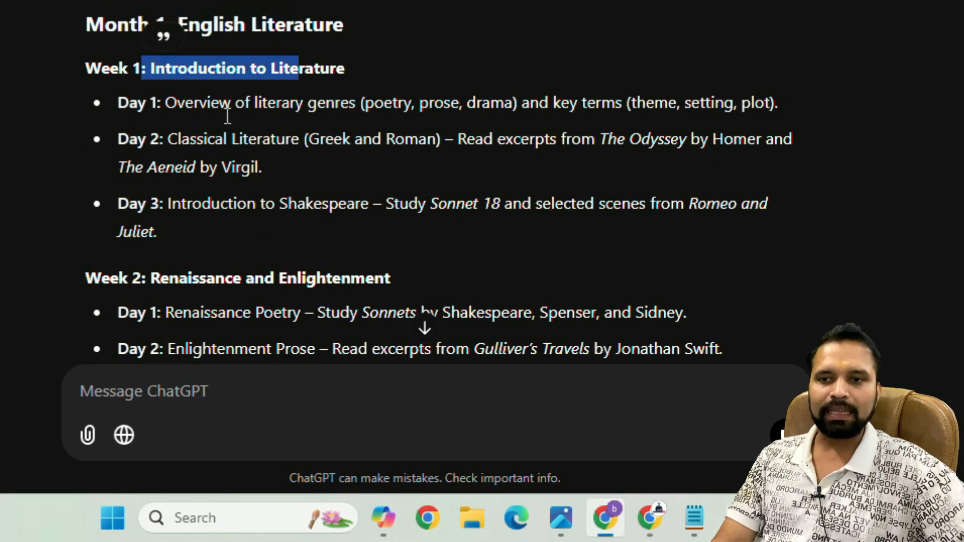
{"action": "left_click_drag", "start_coordinate": [117, 102], "coordinate": [153, 102]}
{"action": "left_click_drag", "start_coordinate": [118, 138], "coordinate": [162, 139]}
{"action": "left_click_drag", "start_coordinate": [132, 231], "coordinate": [170, 203]}
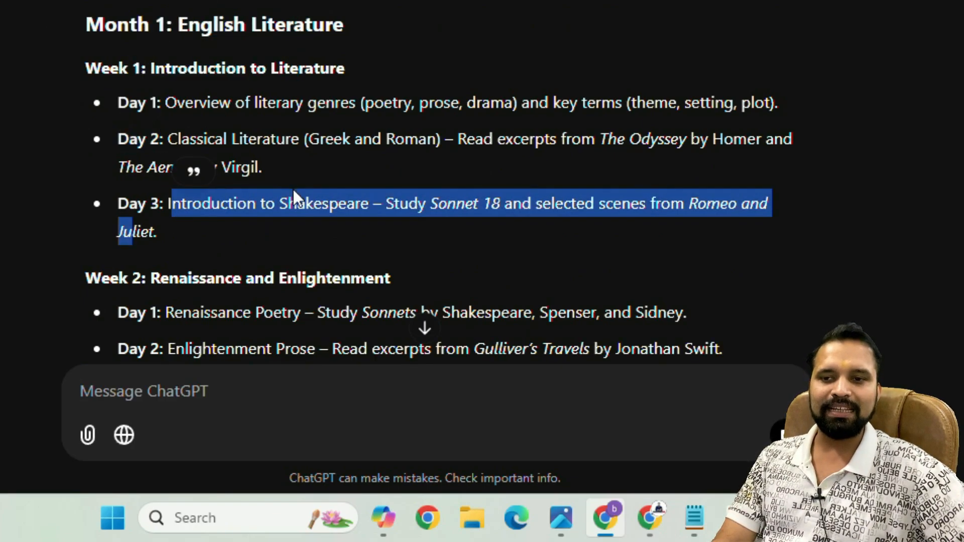
- Read the rest of the study plan from Week 2, Renaissance and Enlightenment, through the Tips for Success
{"action": "scroll", "coordinate": [295, 191], "scroll_direction": "down", "scroll_amount": 2}
{"action": "left_click_drag", "start_coordinate": [158, 76], "coordinate": [279, 80]}
{"action": "left_click", "coordinate": [126, 125]}
{"action": "left_click_drag", "start_coordinate": [126, 147], "coordinate": [156, 147]}
{"action": "left_click_drag", "start_coordinate": [137, 183], "coordinate": [167, 183]}
{"action": "scroll", "coordinate": [366, 180], "scroll_direction": "down", "scroll_amount": 1}
{"action": "left_click_drag", "start_coordinate": [151, 130], "coordinate": [273, 130]}
{"action": "left_click_drag", "start_coordinate": [118, 165], "coordinate": [129, 168]}
{"action": "scroll", "coordinate": [167, 228], "scroll_direction": "down", "scroll_amount": 2}
{"action": "scroll", "coordinate": [167, 229], "scroll_direction": "down", "scroll_amount": 5}
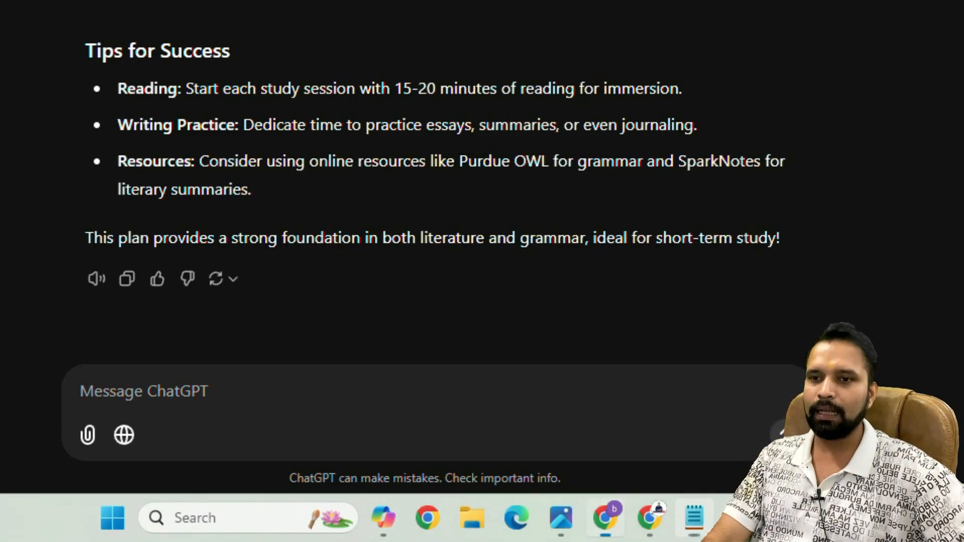
- Start a new chat and begin the prompt with "Create a youtube studio background with a modern and sleek design."
{"action": "key", "text": "ctrl+shift+o"}
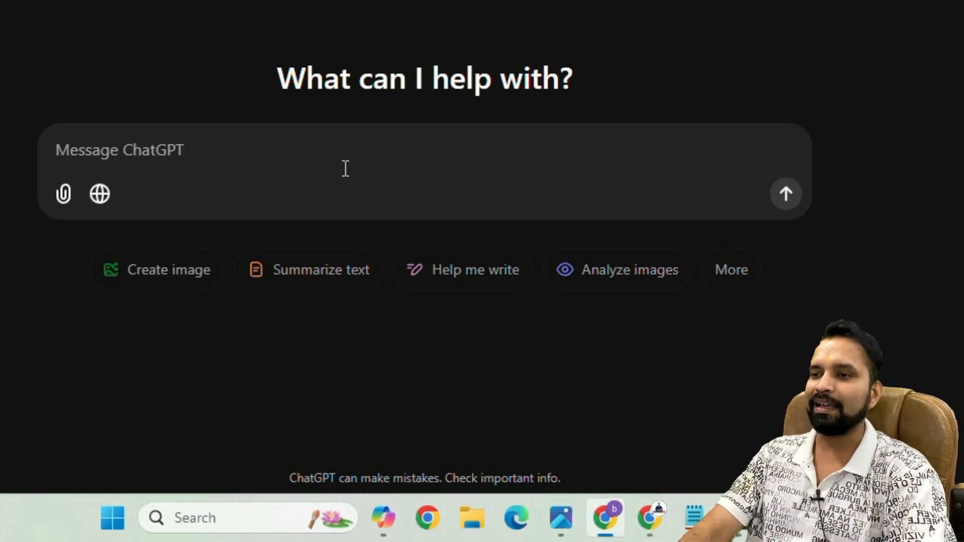
{"action": "type", "text": "Create a youtube st"}
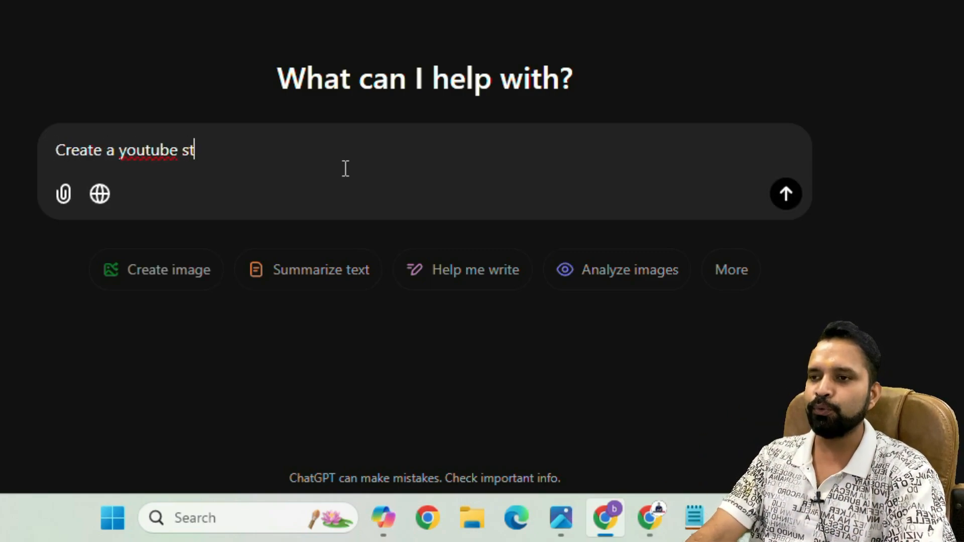
{"action": "type", "text": "udio background wi"}
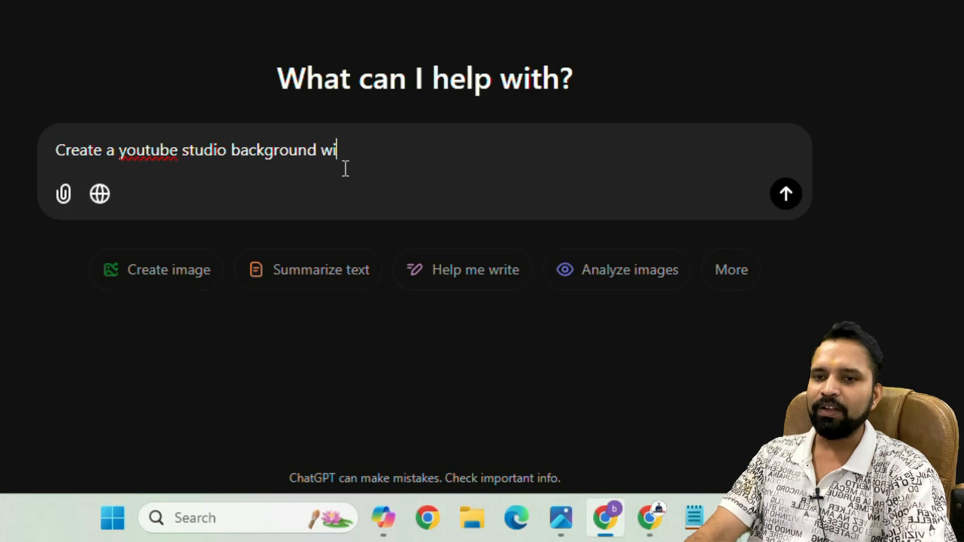
{"action": "type", "text": "th a moder"}
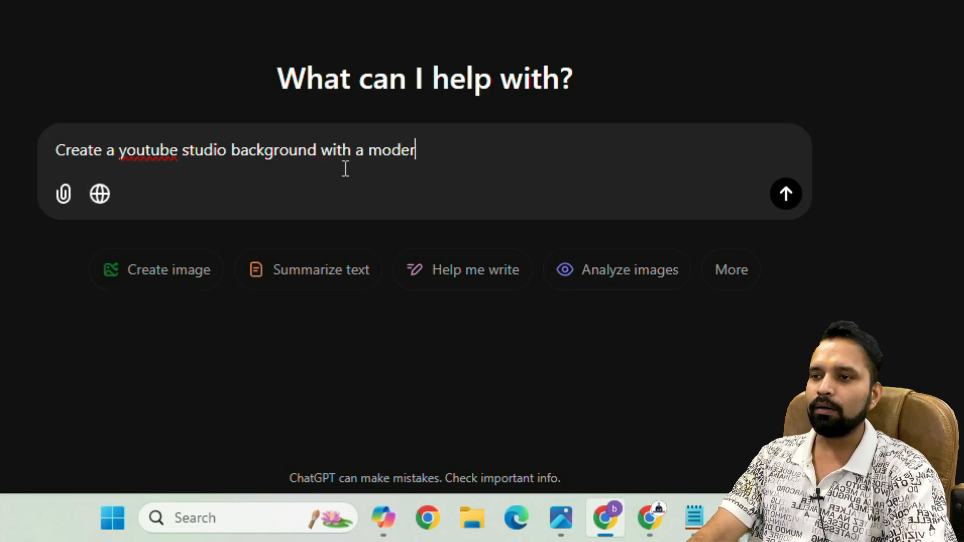
{"action": "type", "text": "n ans sleek de"}
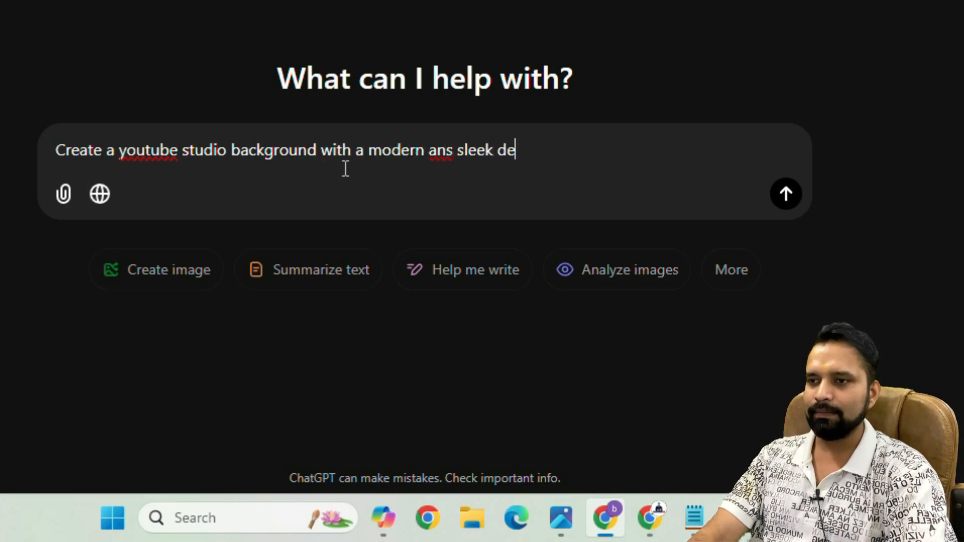
{"action": "type", "text": "sign. In the c"}
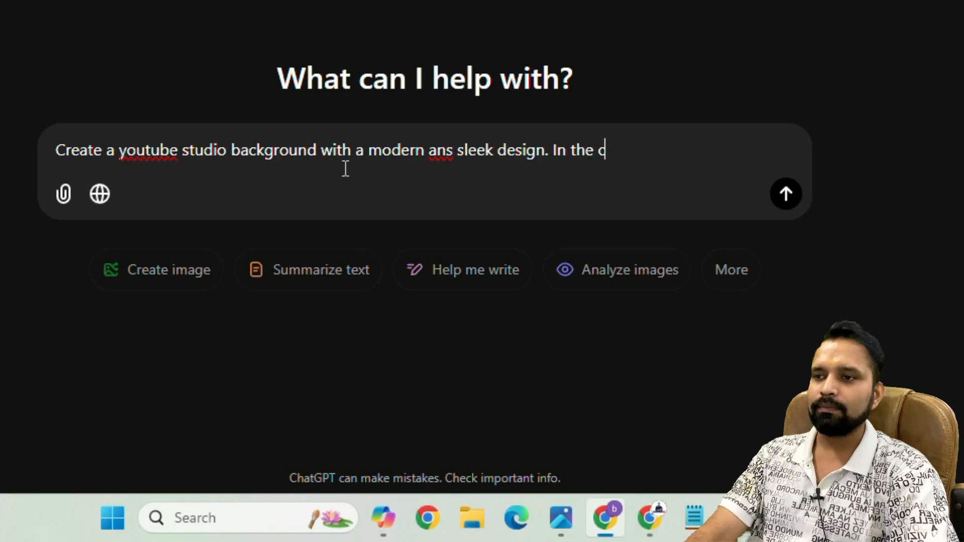
- Continue the prompt by asking to display the creator's name in the center of the background in bright neon lights with correct spelling
{"action": "type", "text": "enter of the backgrou"}
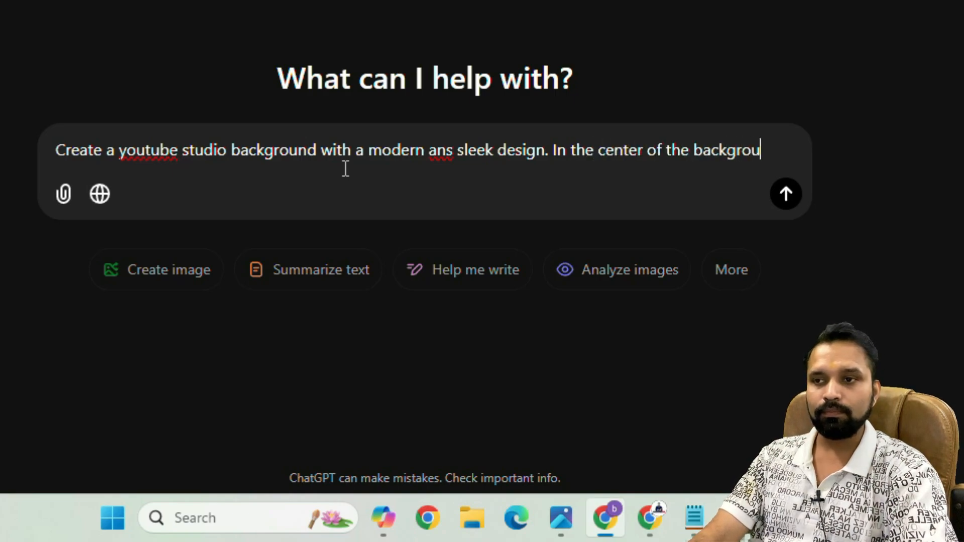
{"action": "type", "text": "nd, display the "}
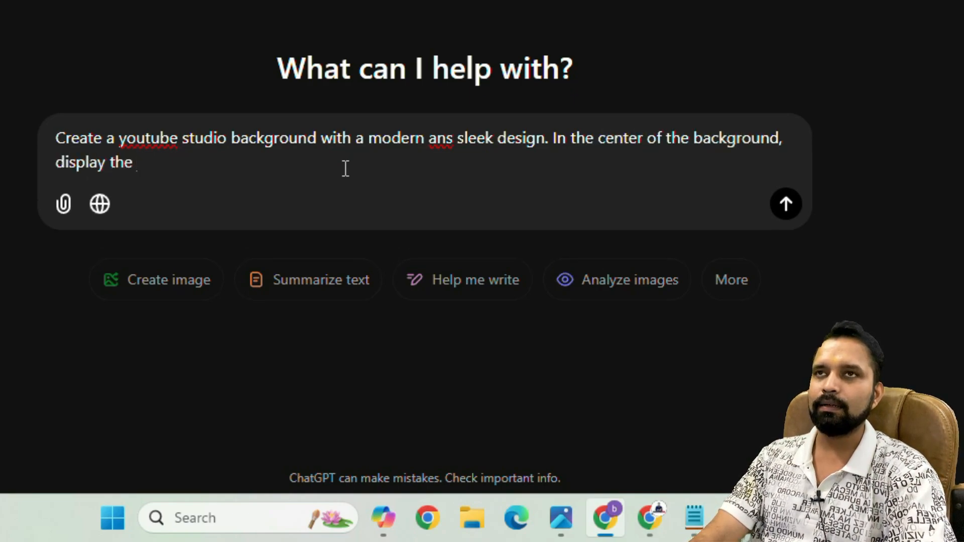
{"action": "type", "text": "name \""}
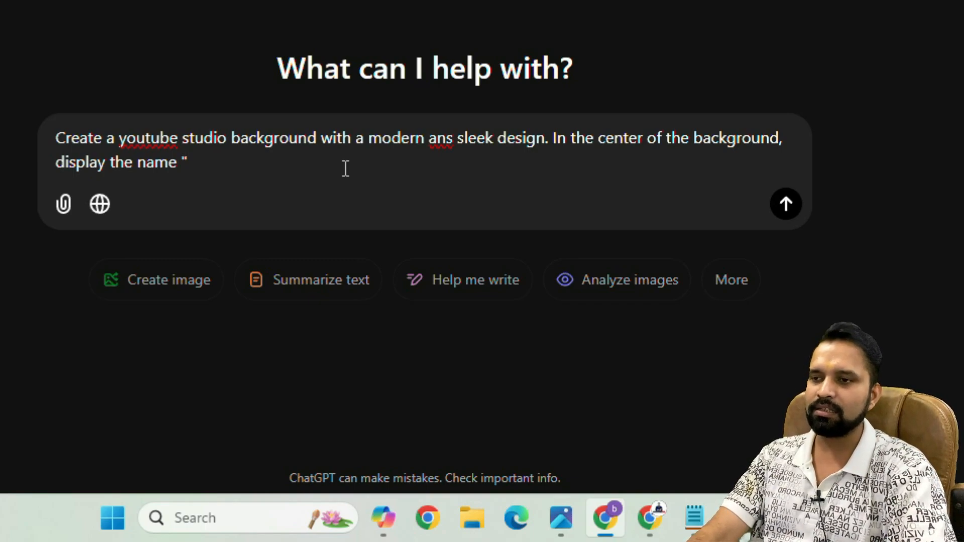
{"action": "type", "text": "Nikhil\" "}
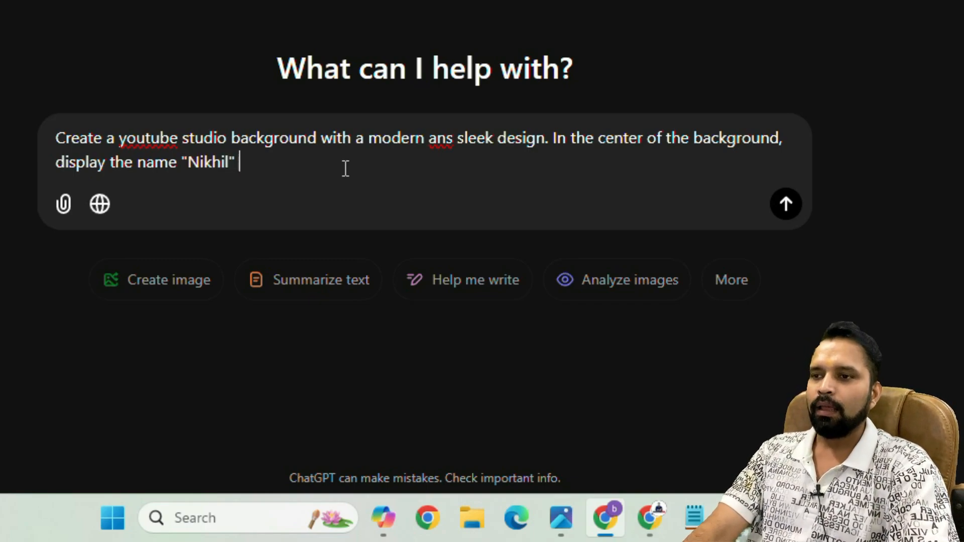
{"action": "type", "text": "in bright n"}
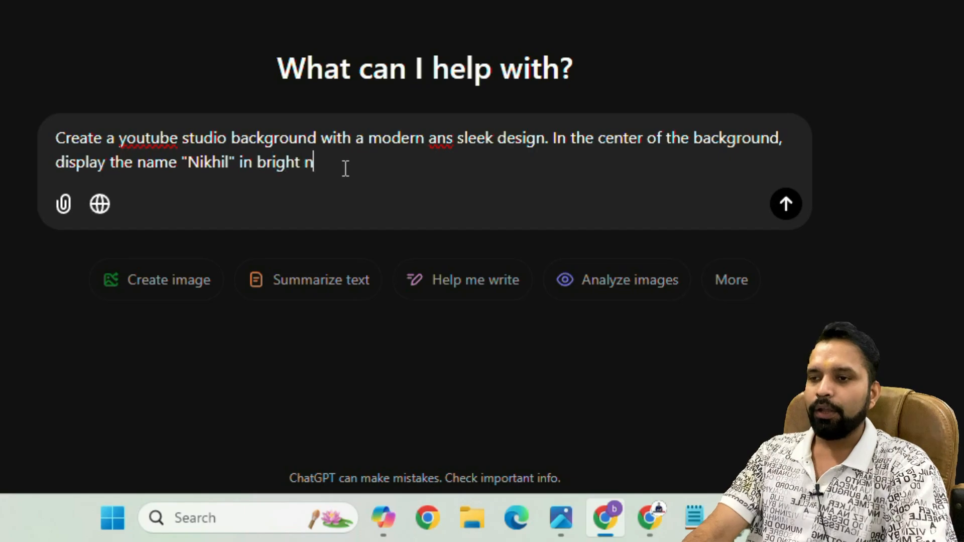
{"action": "type", "text": "eon lights with "}
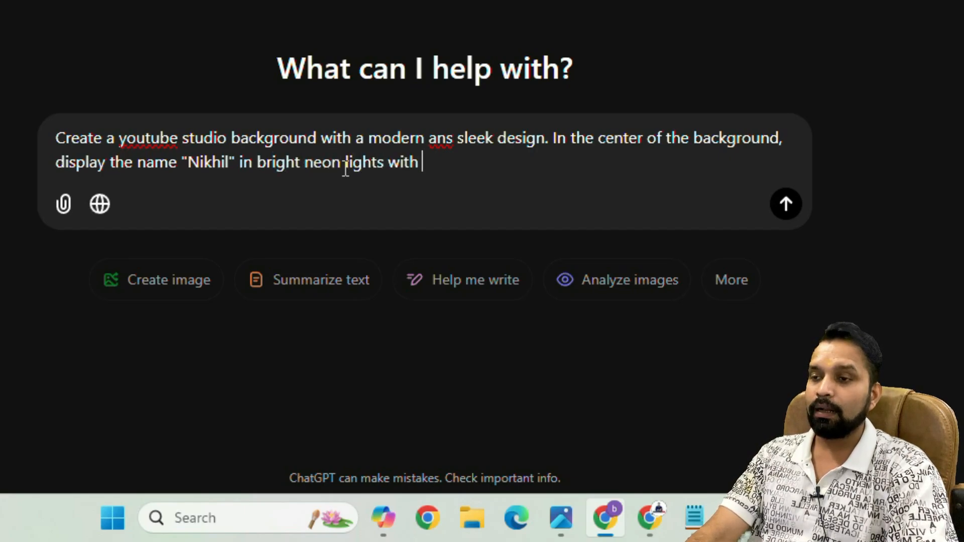
{"action": "type", "text": "correct spelling."}
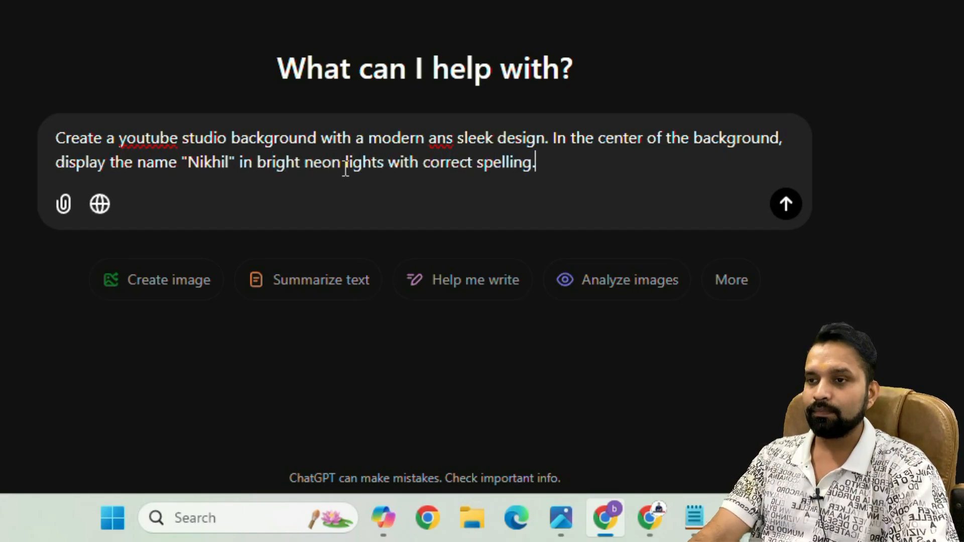
- Add "The neon lights should be in a vibrant color, such as electric blue or neon pink." and fix the misspelled words "sucha" and "ans"
{"action": "type", "text": " The neon lights"}
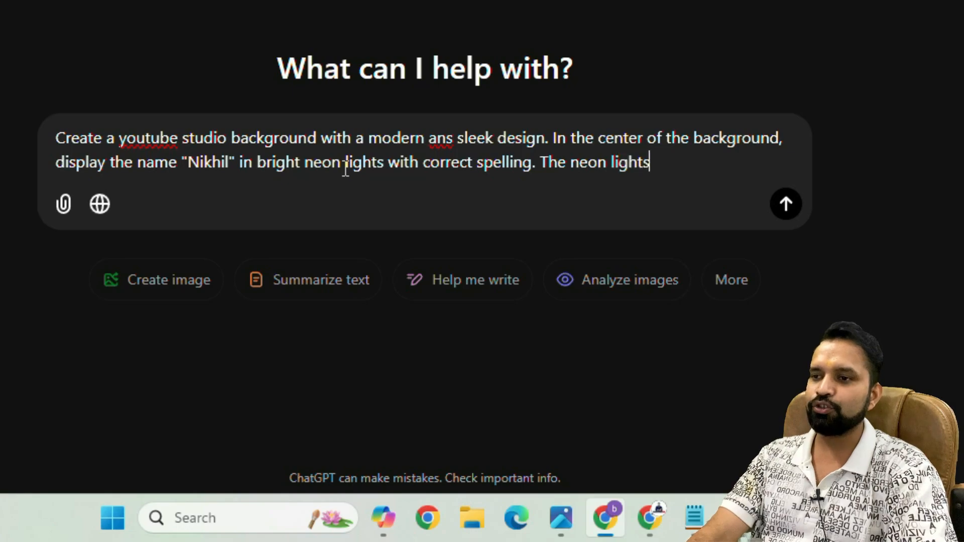
{"action": "type", "text": " should be in a v"}
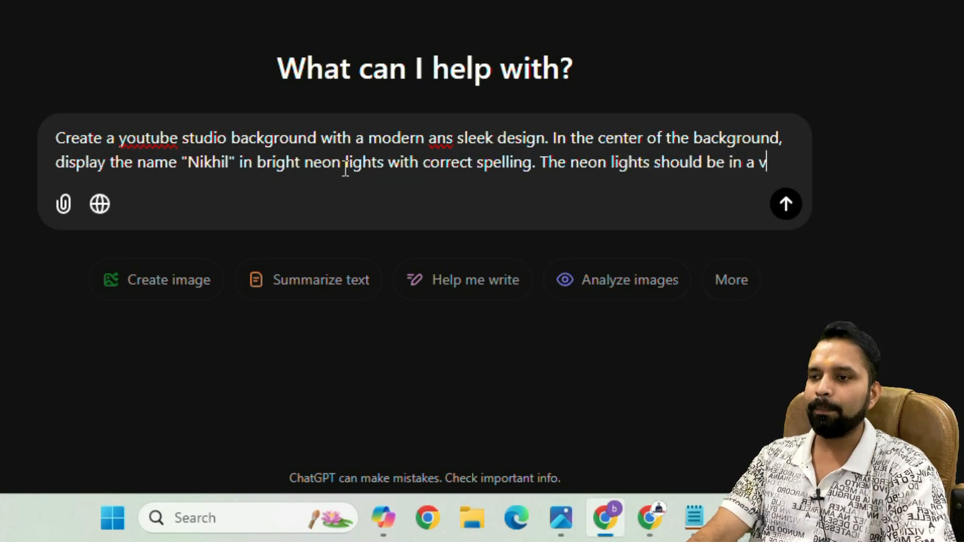
{"action": "type", "text": "ibrant color, sucha as "}
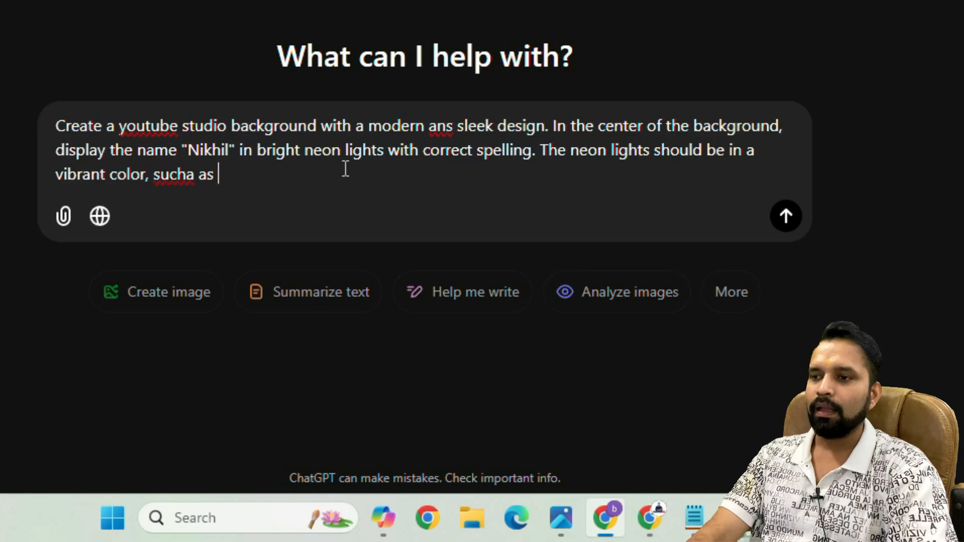
{"action": "type", "text": "electric blue or "}
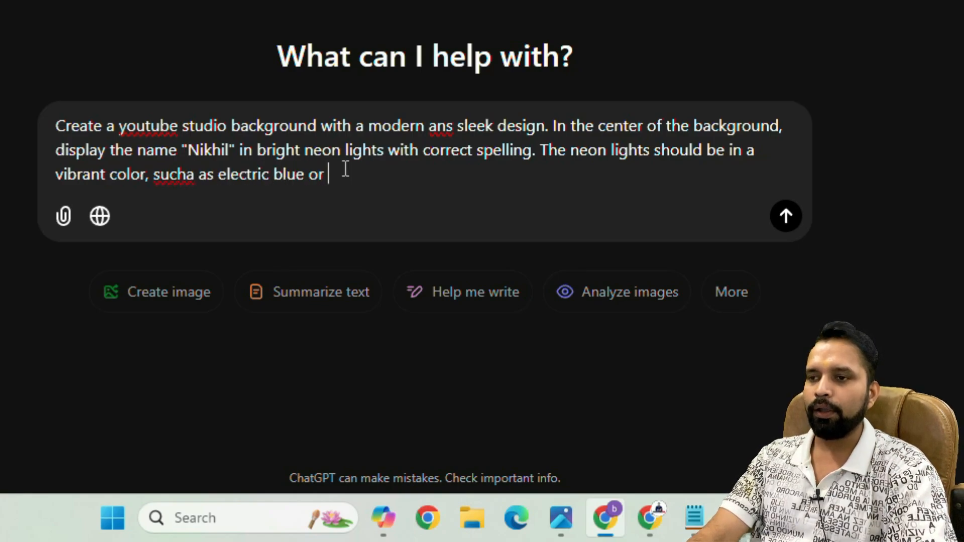
{"action": "type", "text": "neon pink."}
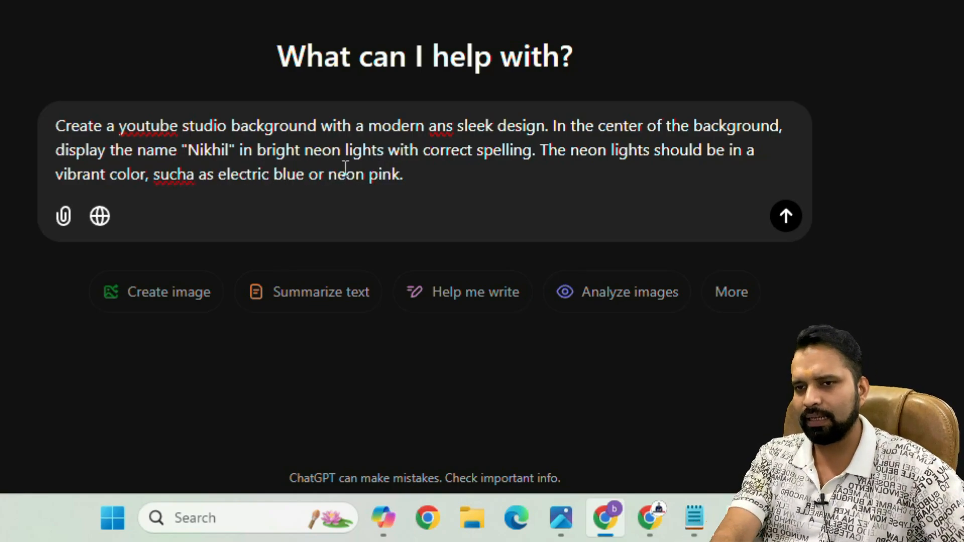
{"action": "left_click", "coordinate": [197, 178]}
{"action": "key", "text": "BackSpace"}
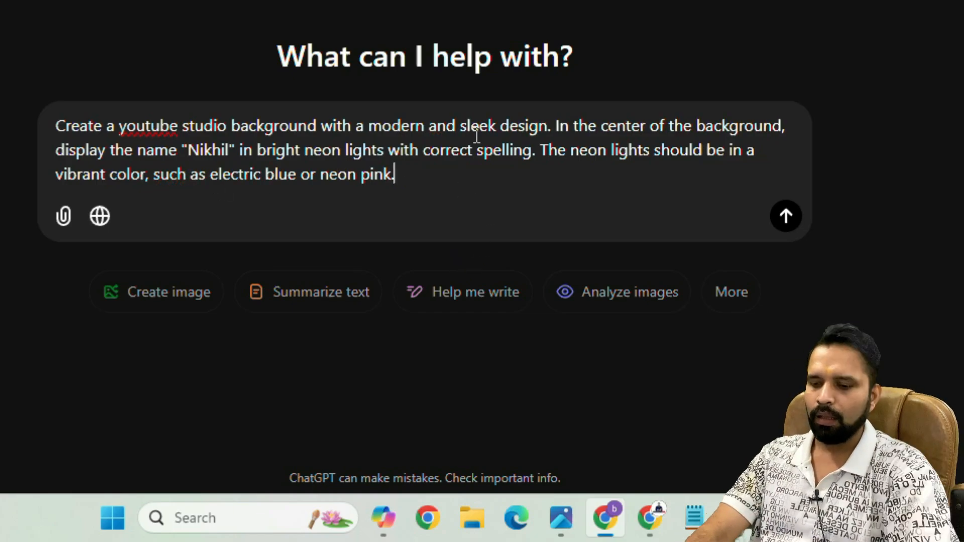
- Add "Surround the neon text with subtle, complementary lightning and decor that enhances the studio aesthetic." to the prompt
{"action": "type", "text": "Surround the n"}
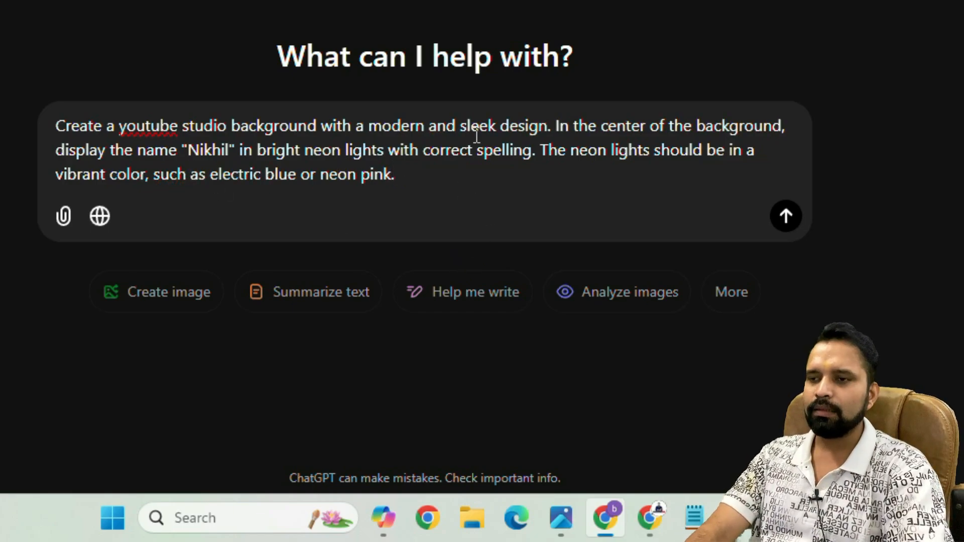
{"action": "type", "text": "eon"}
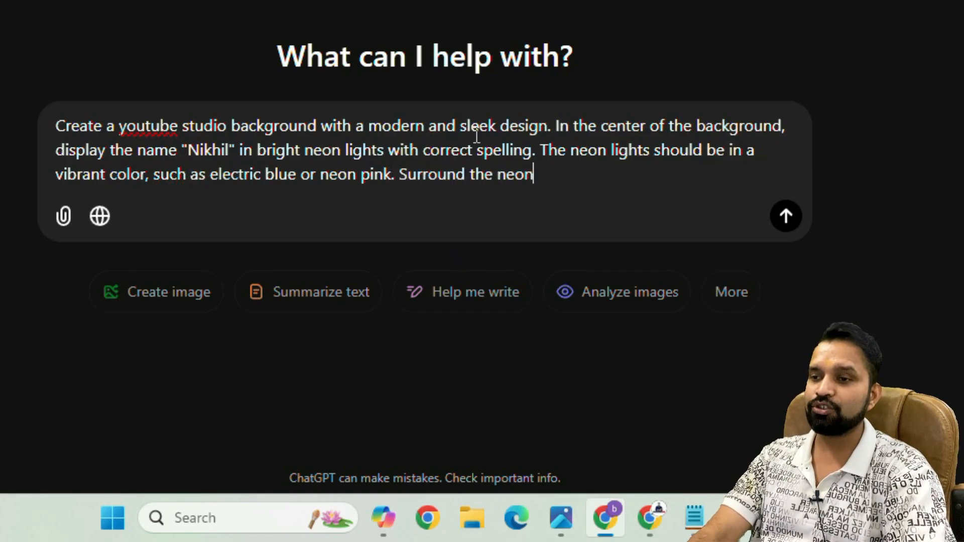
{"action": "type", "text": " text with subtle,"}
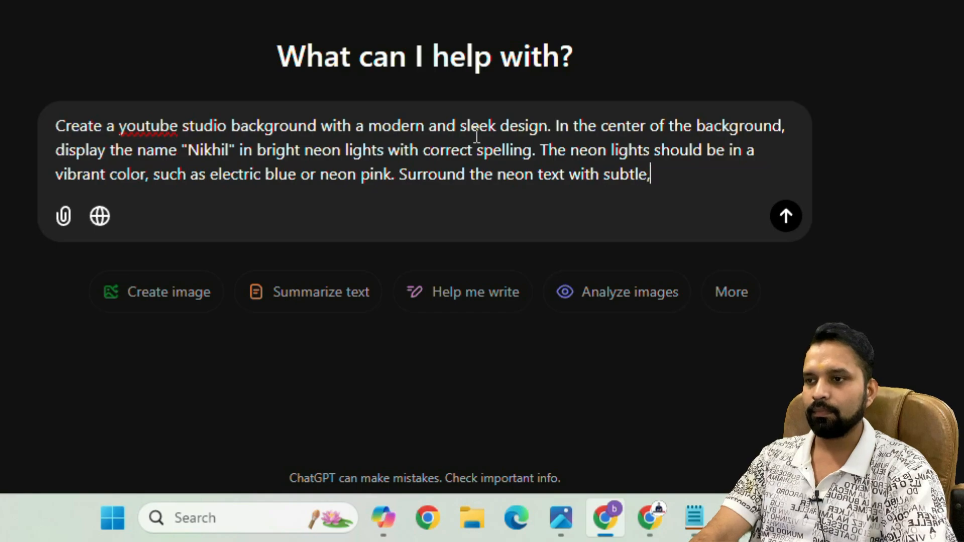
{"action": "type", "text": " complement"}
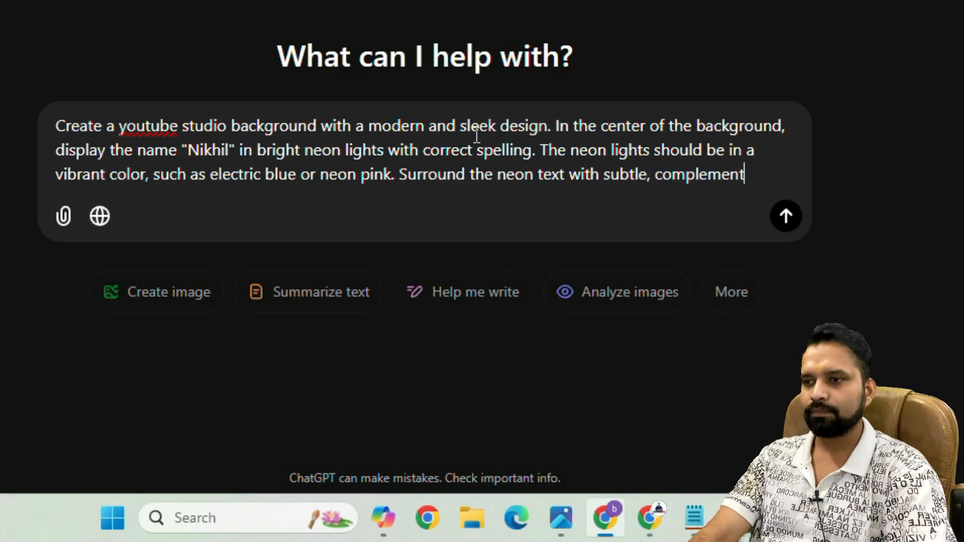
{"action": "type", "text": "ary light"}
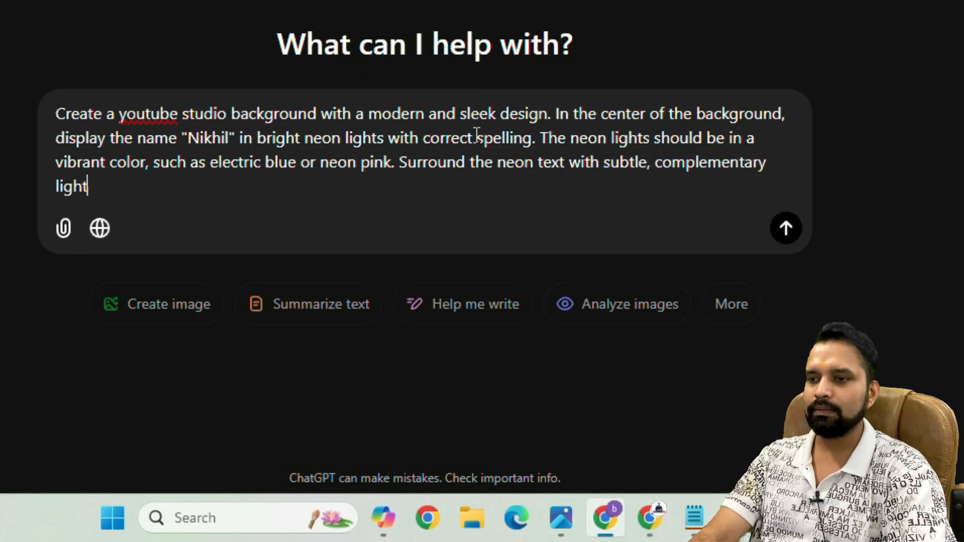
{"action": "type", "text": "ning and decor"}
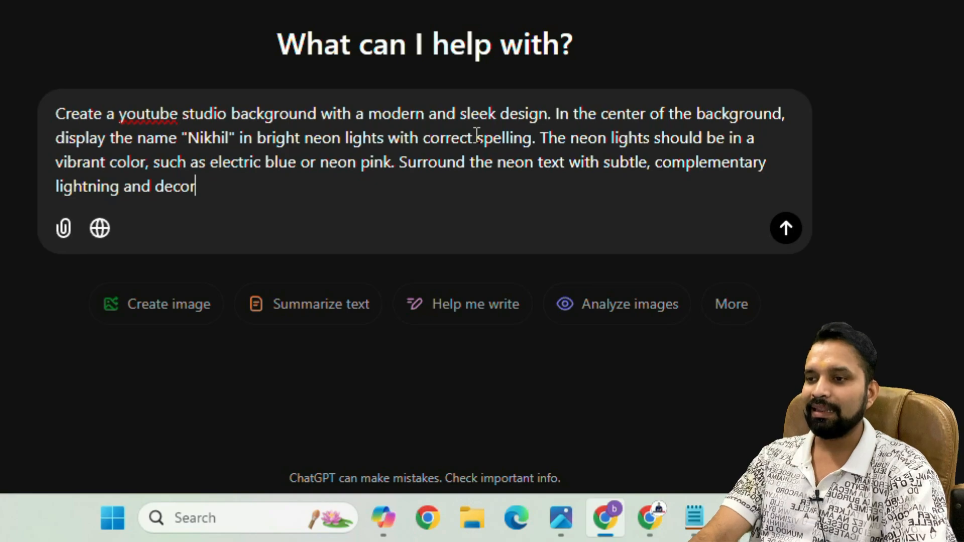
{"action": "type", "text": " that enhances the studio aesthetic. The ovarall ami"}
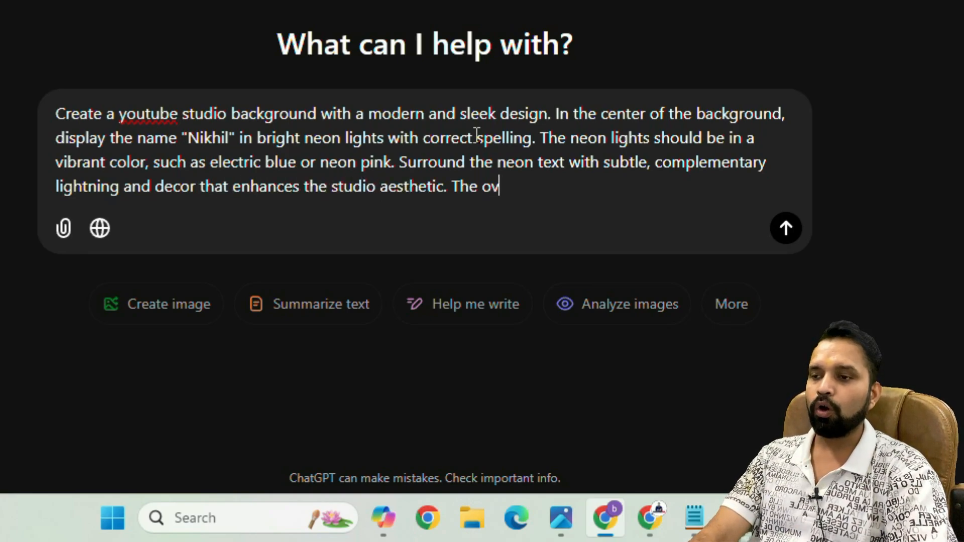
- Finish the prompt with "The overall ambiance should be stylish, professional, and inviting, perfect for a youtube content creator's studio."
{"action": "type", "text": "bance should be styslish,"}
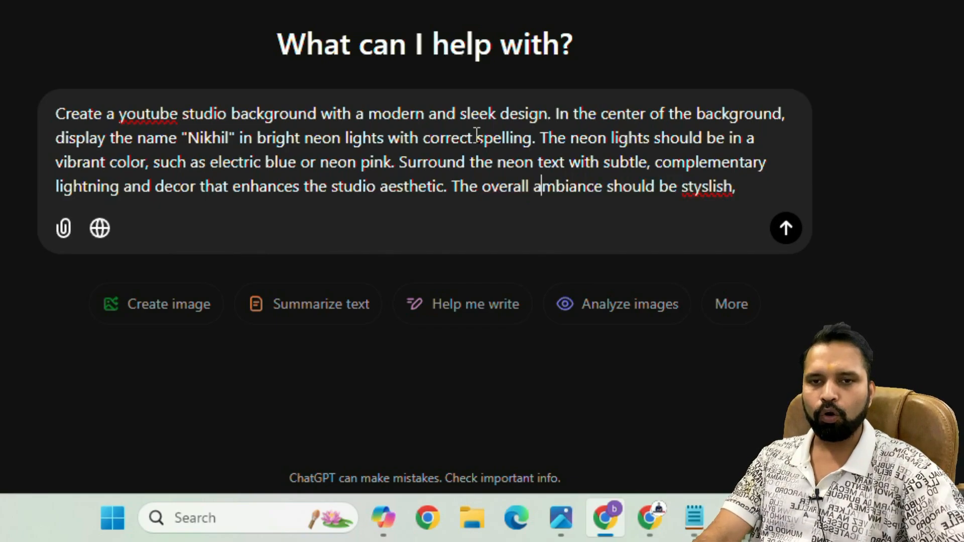
{"action": "type", "text": "professional,"}
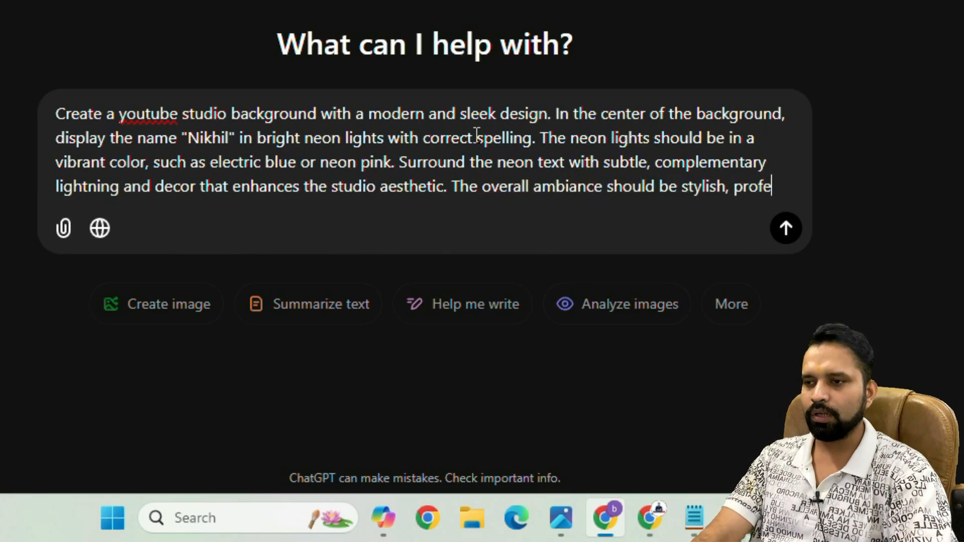
{"action": "type", "text": "inv"}
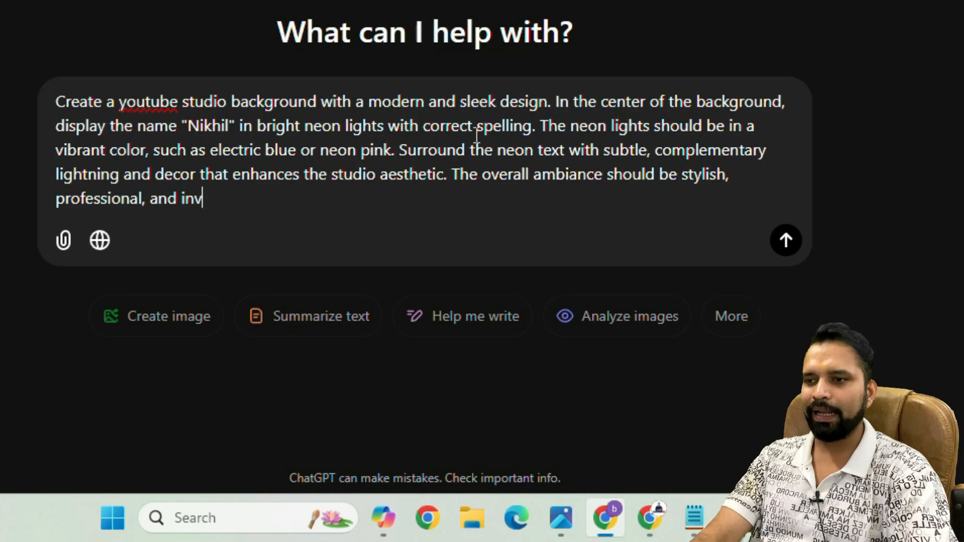
{"action": "type", "text": "iting, perfect for a y"}
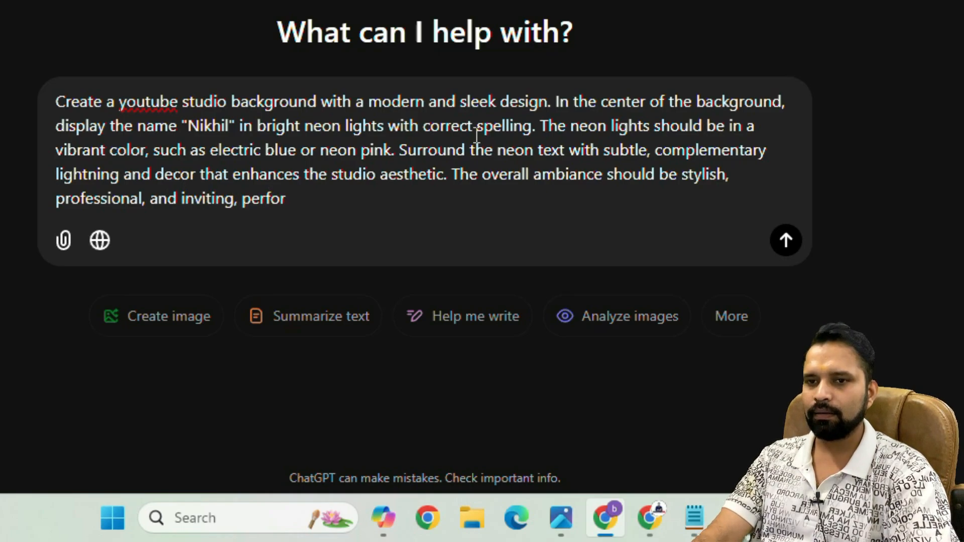
{"action": "type", "text": "outube "}
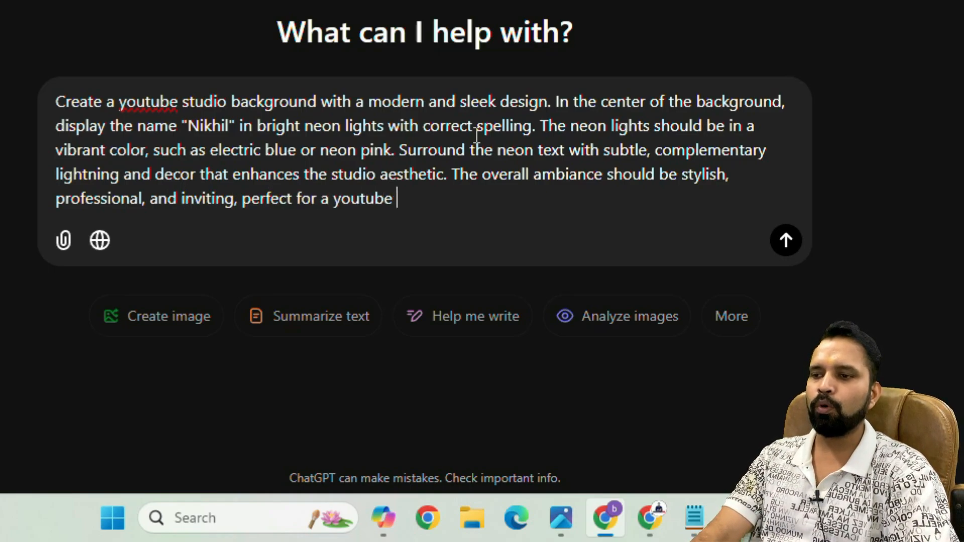
{"action": "type", "text": "content creator's studio."}
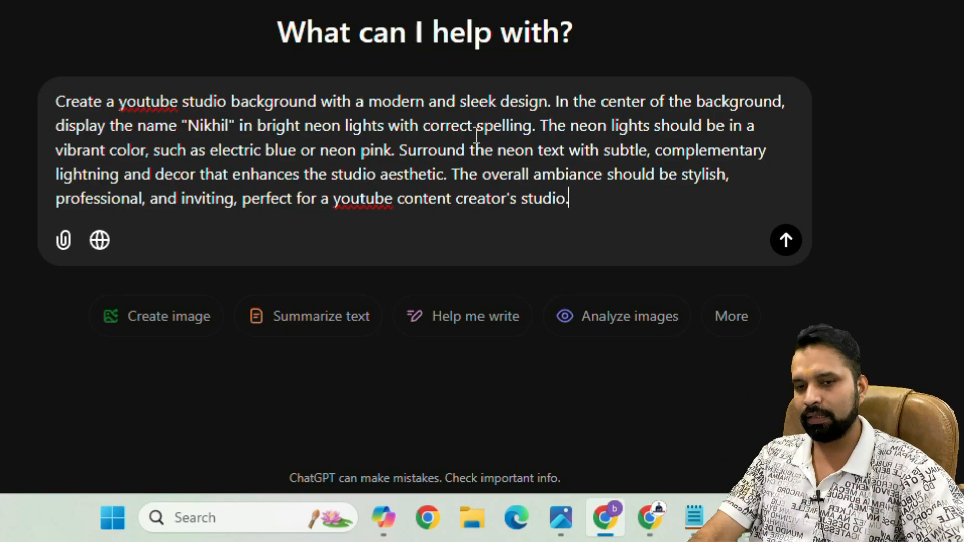
- Submit the studio background prompt and download the generated image
{"action": "key", "text": "Return"}
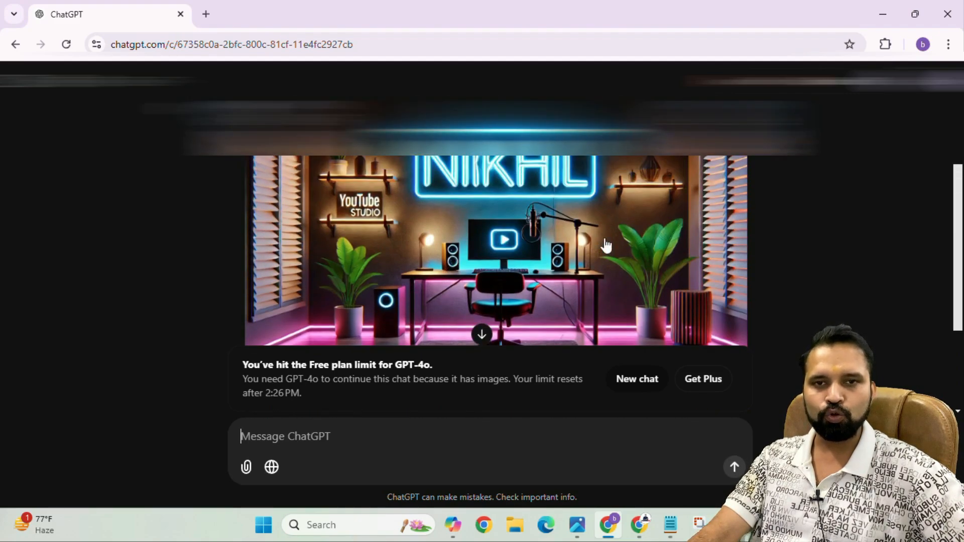
{"action": "left_click", "coordinate": [751, 158]}
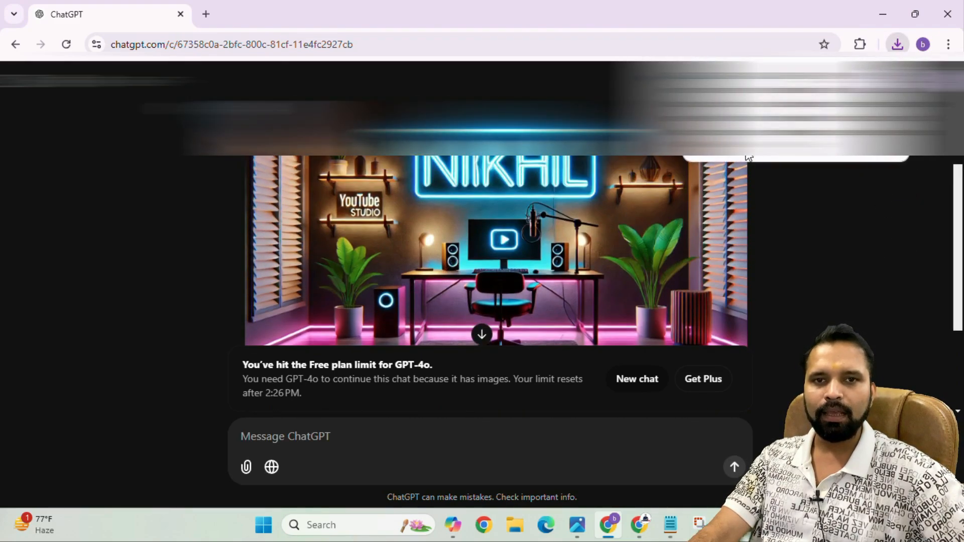